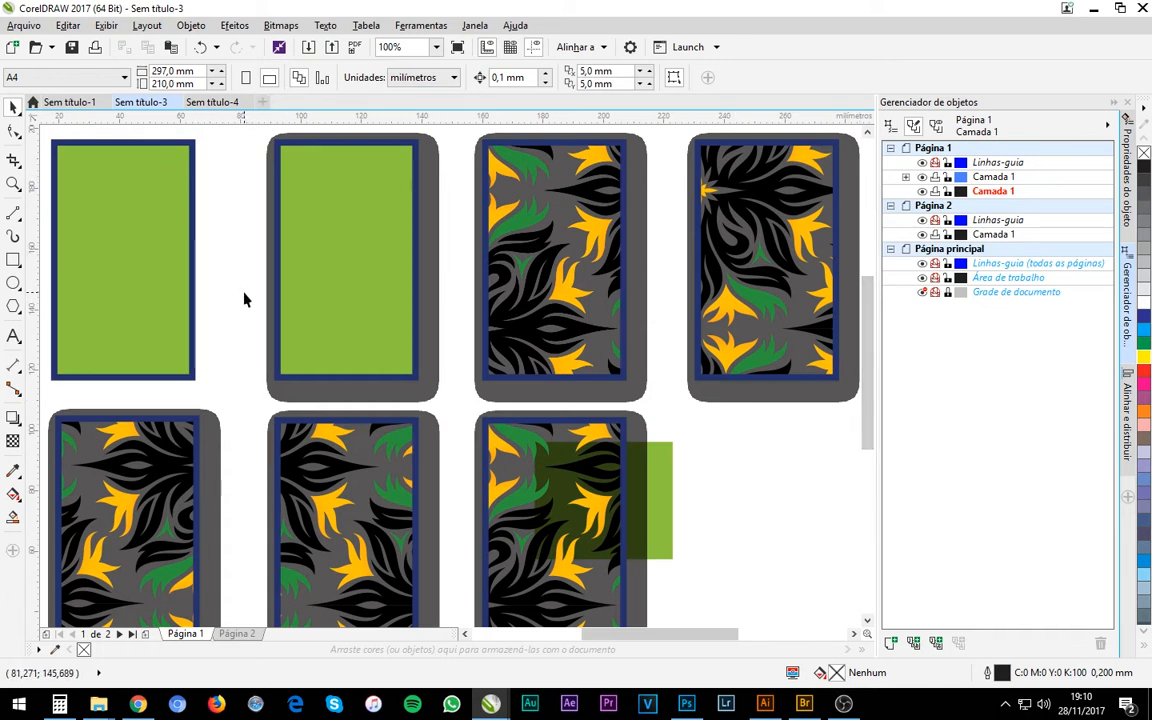
Compare how the rectangle artwork looks in the open documents Sem título-3 and Sem título-4.
left_click(228, 104)
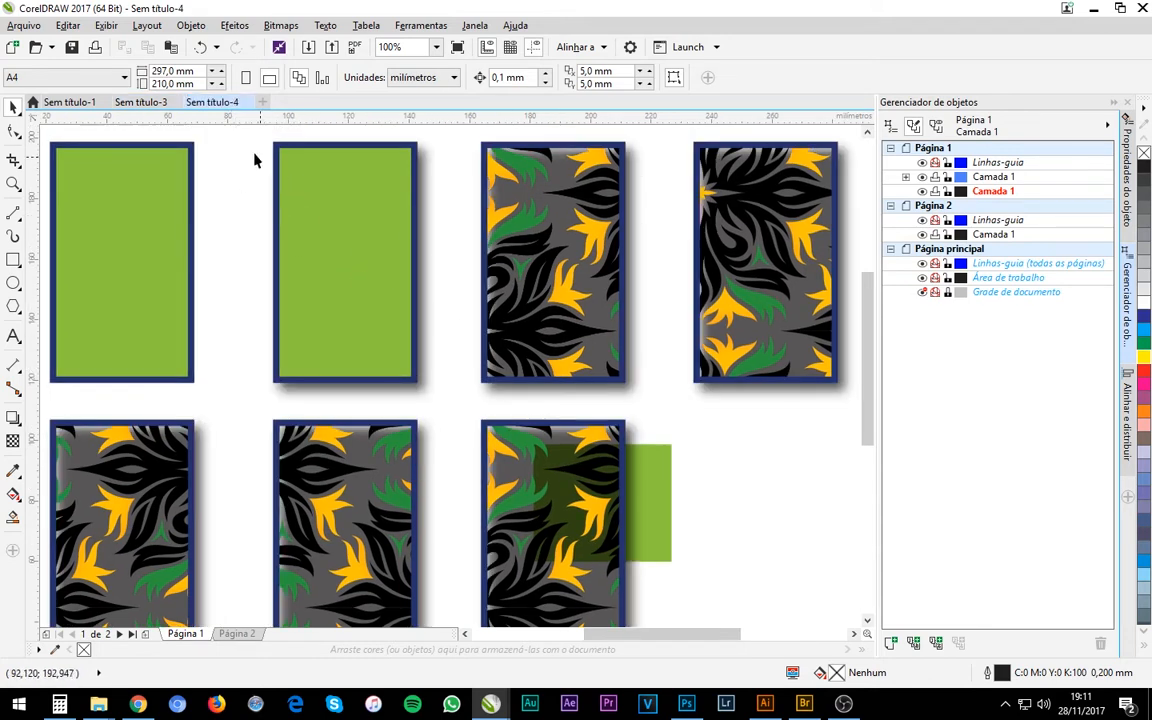
left_click(133, 104)
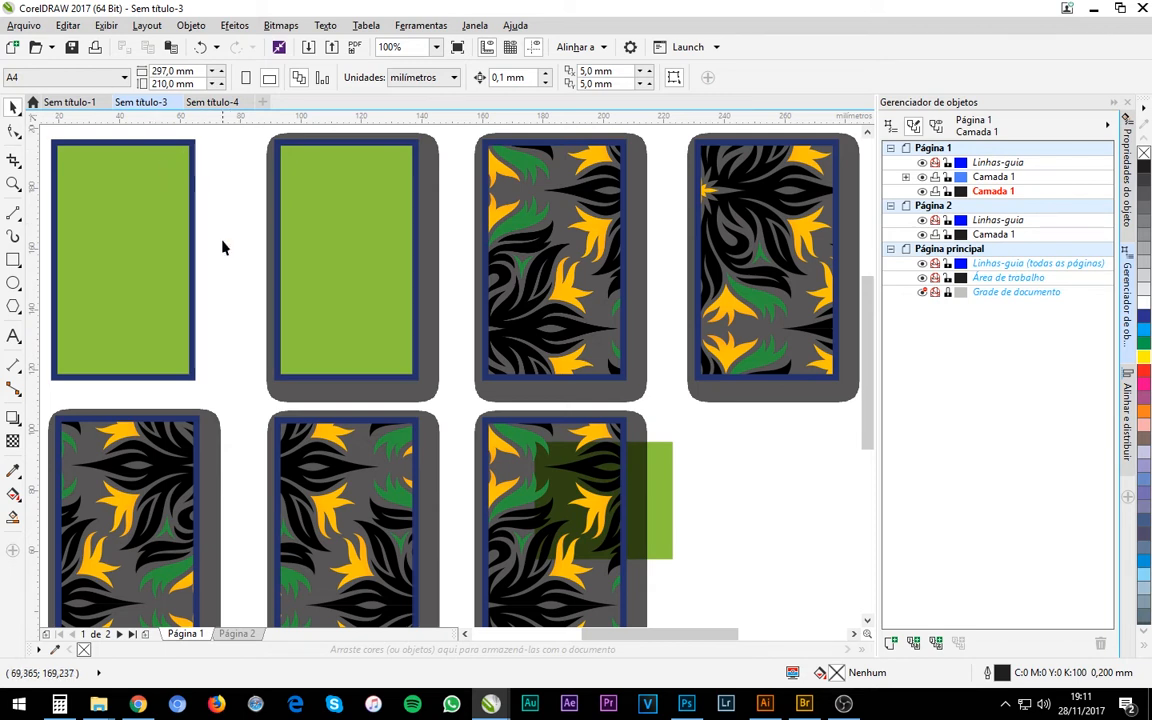
left_click(226, 103)
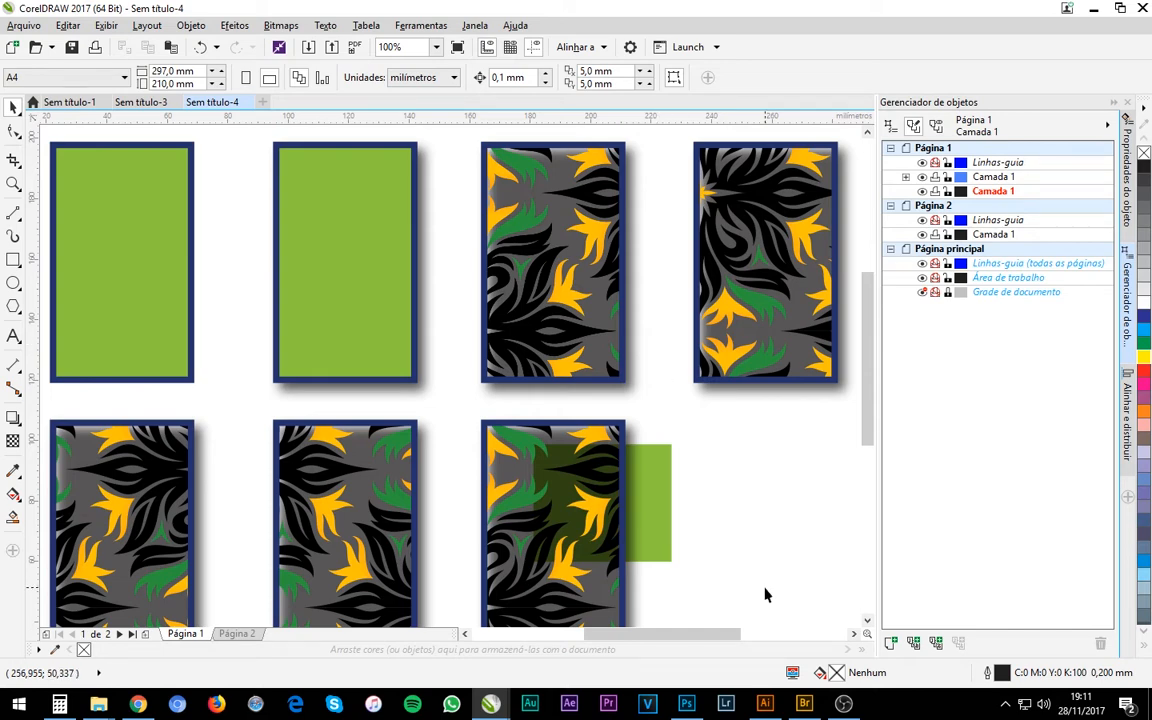
Switch to Illustrator and inspect the fill, stroke and opacity of the four rectangles in the upper row of AI_CDR_TEST3.ai.
left_click(766, 704)
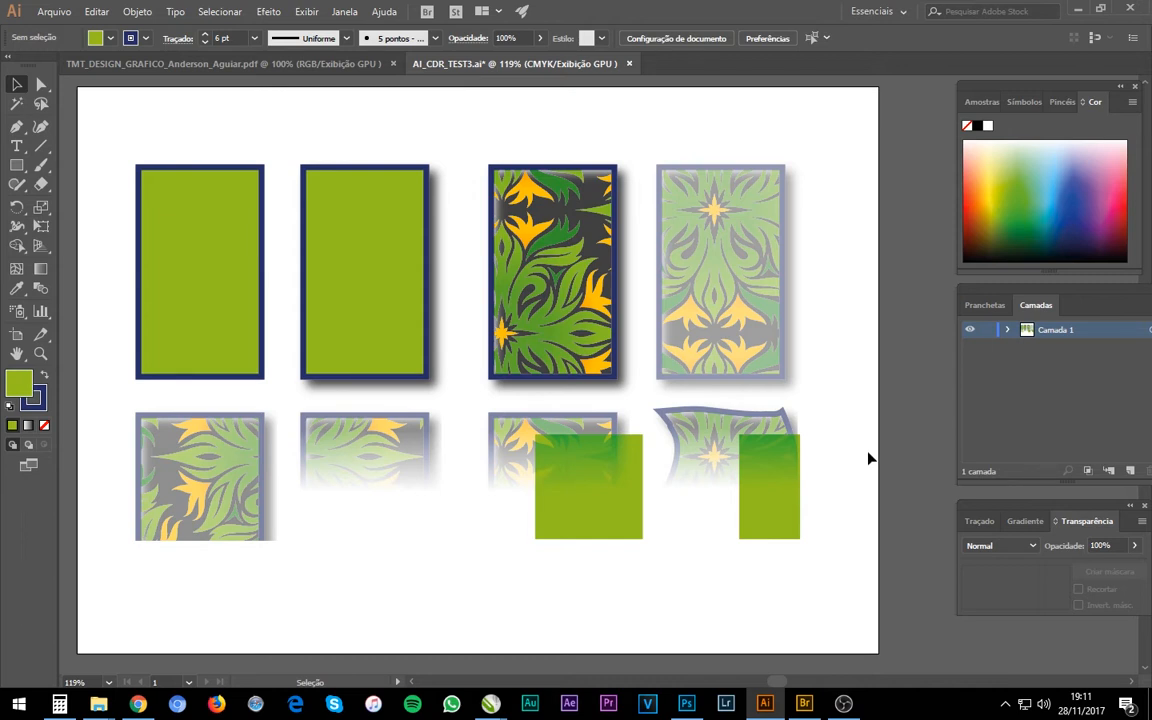
left_click(229, 305)
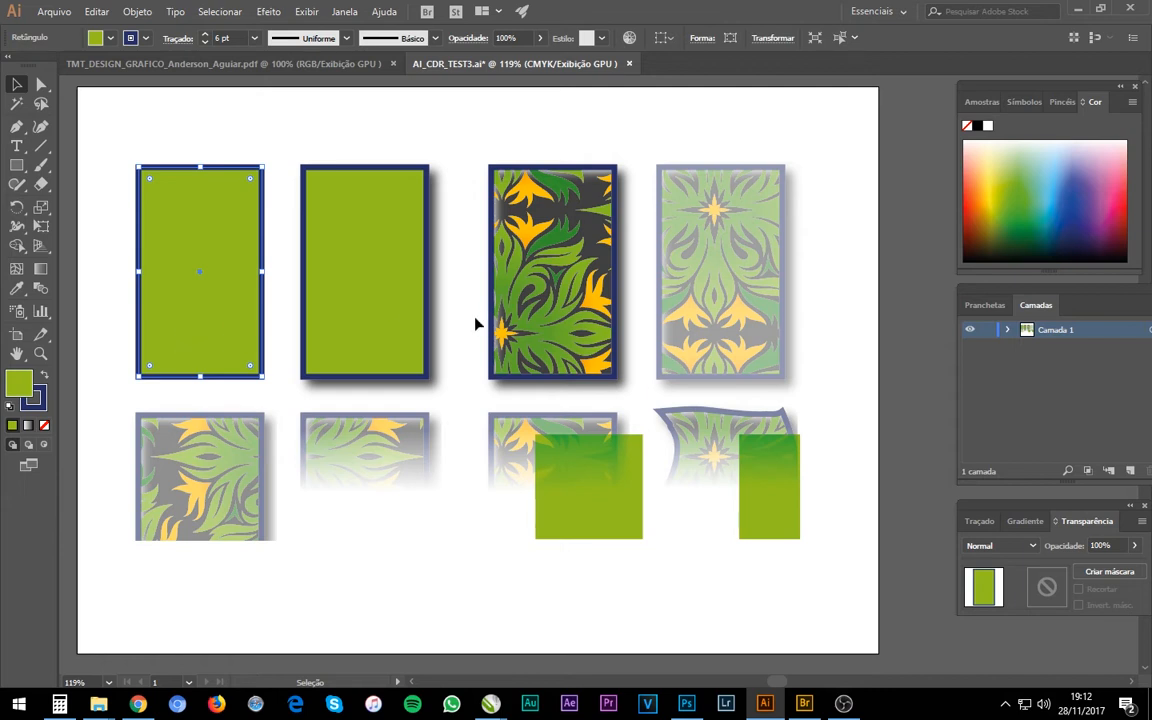
left_click(410, 302)
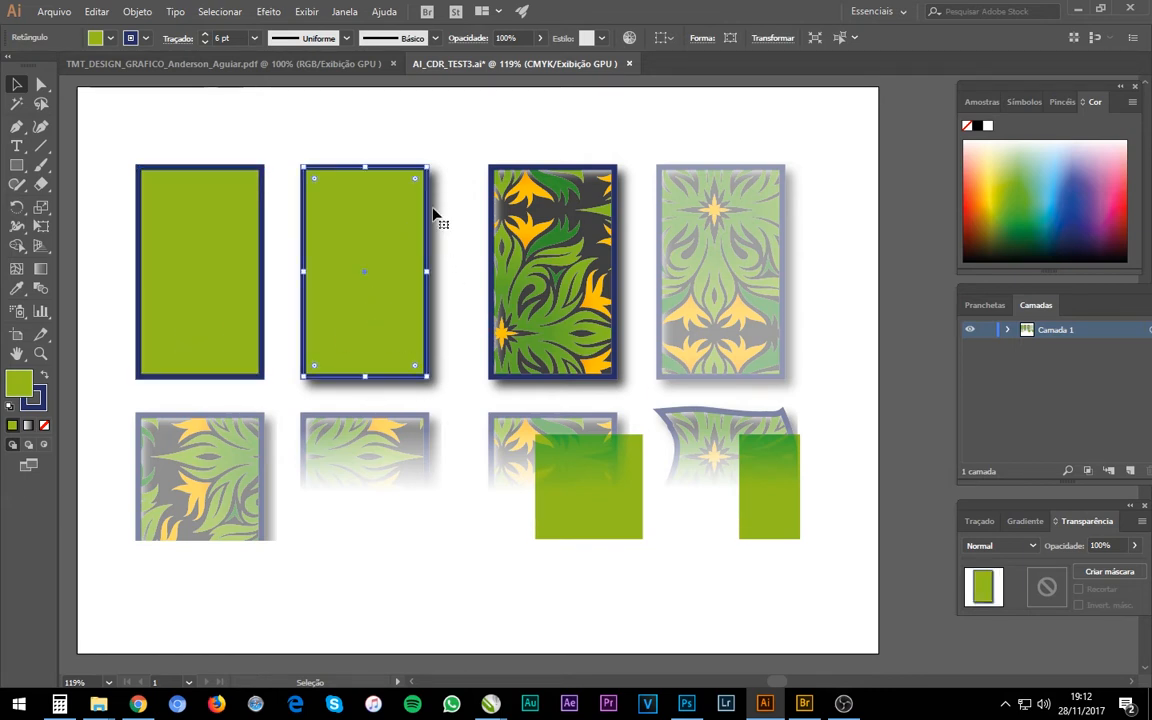
left_click(494, 338)
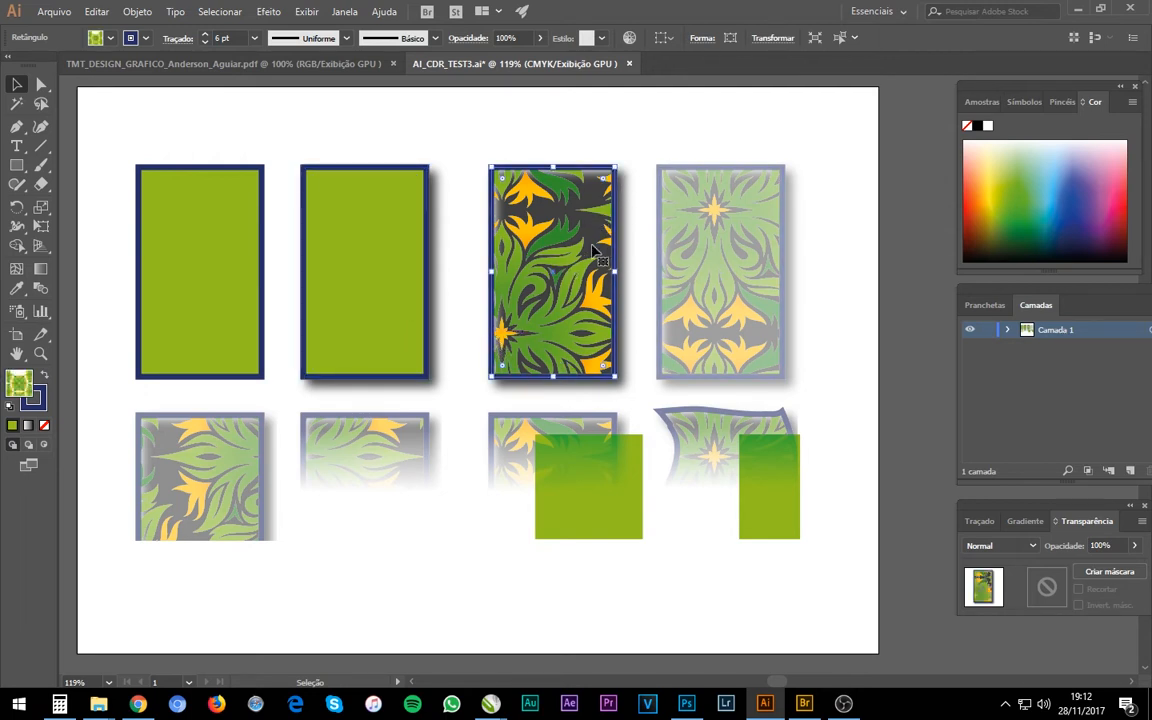
left_click(22, 384)
left_click(735, 314)
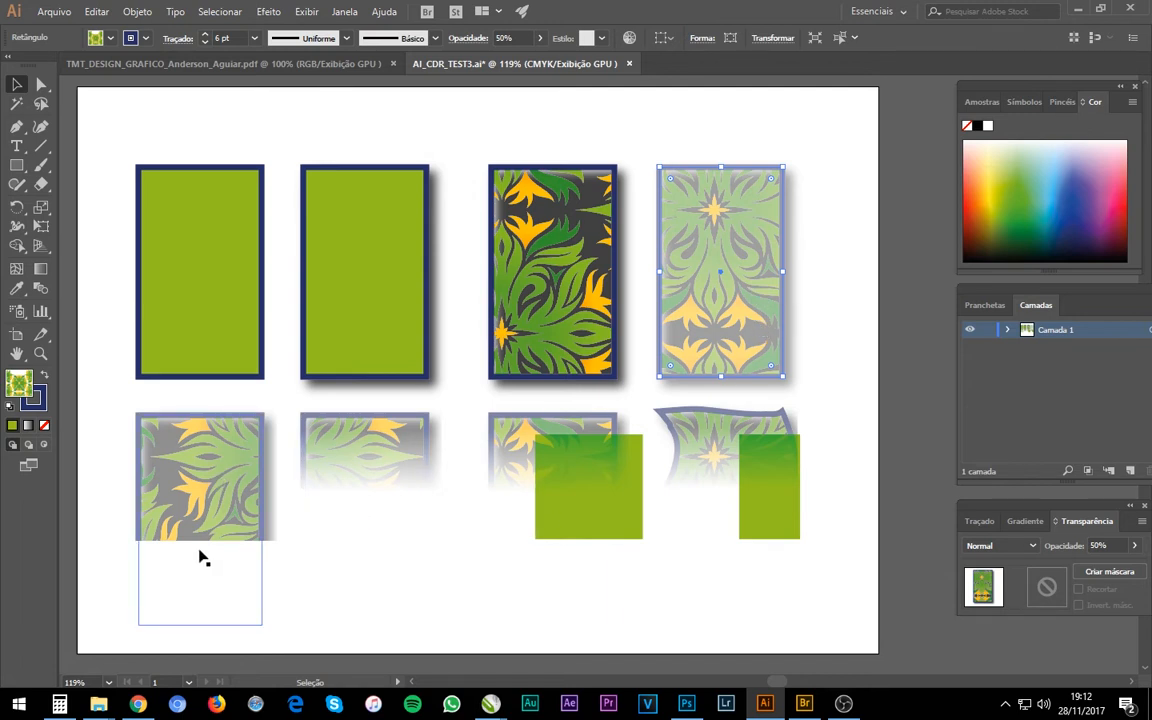
Inspect the opacity masks and blend mode settings of the four masked pattern rectangles in the lower row.
left_click(235, 533)
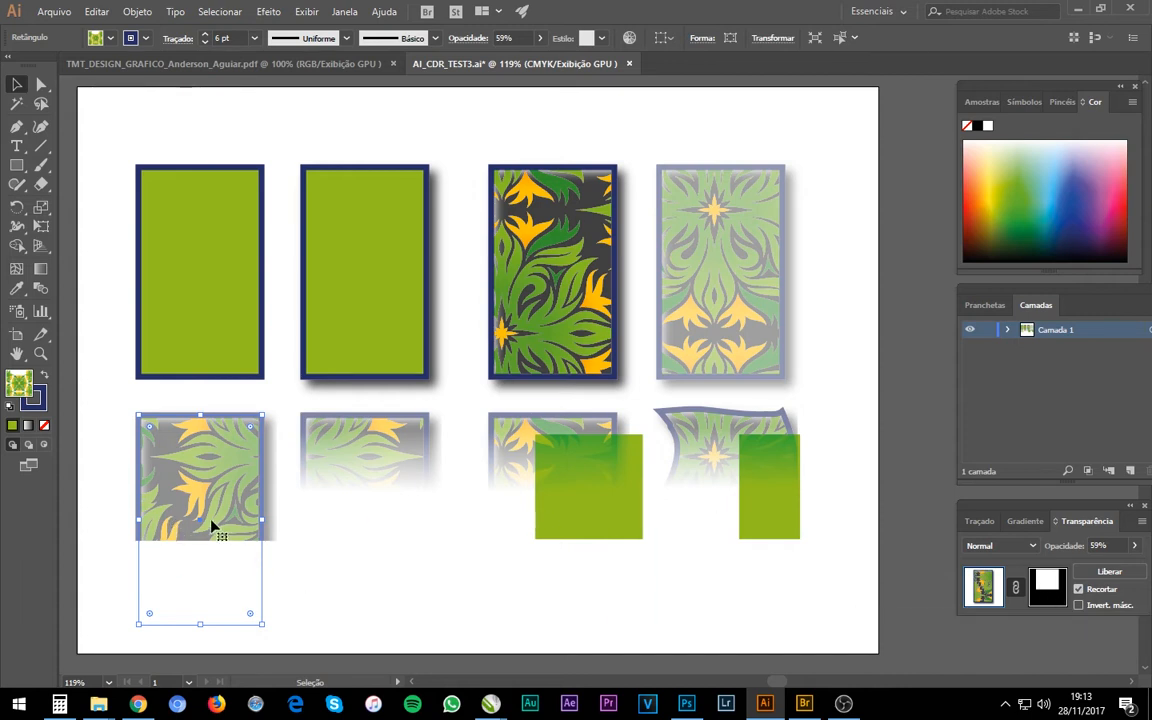
left_click(391, 498)
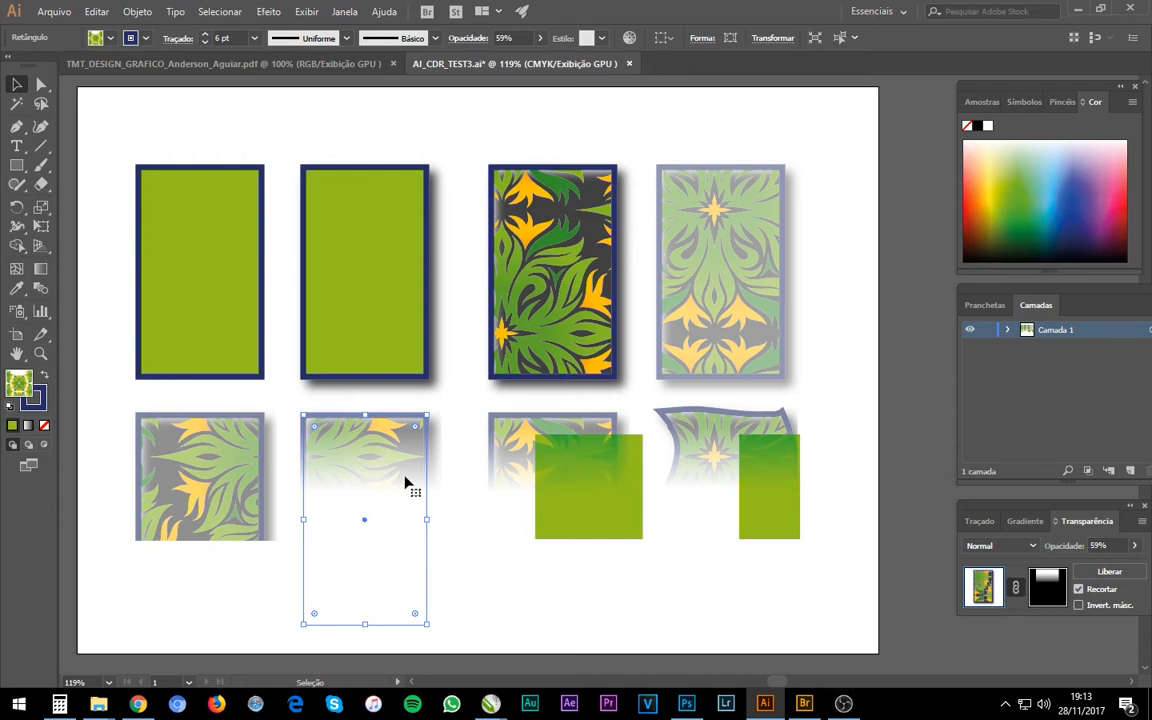
left_click(562, 498)
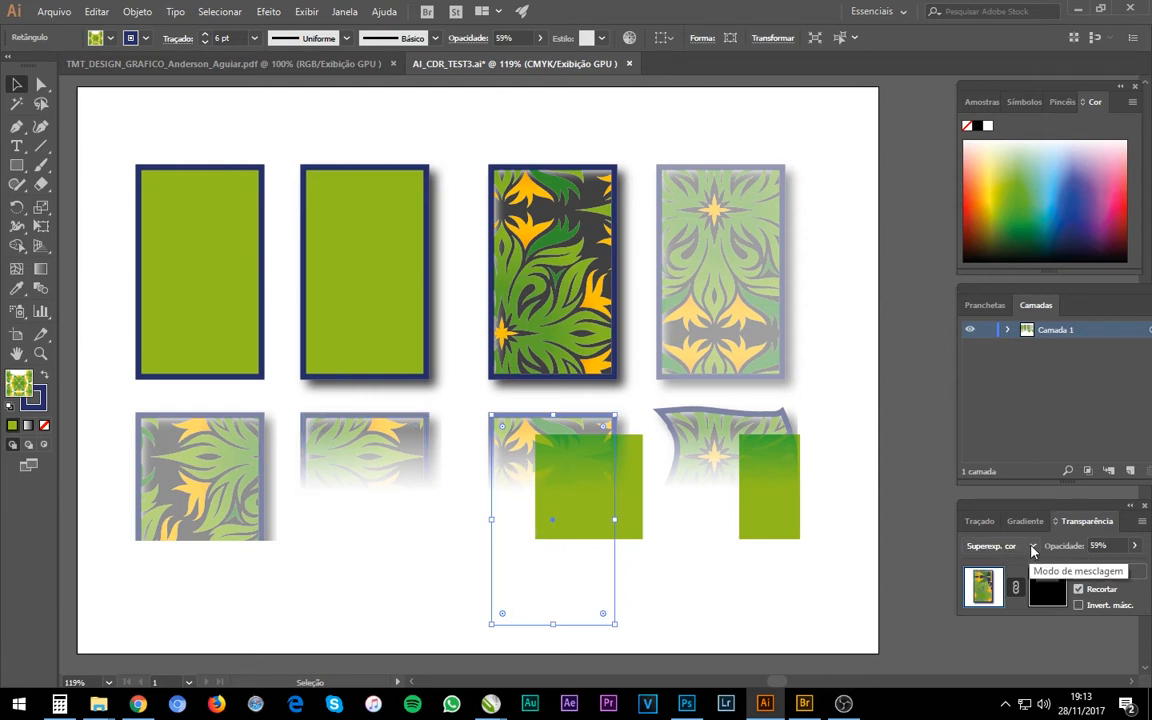
left_click(1000, 546)
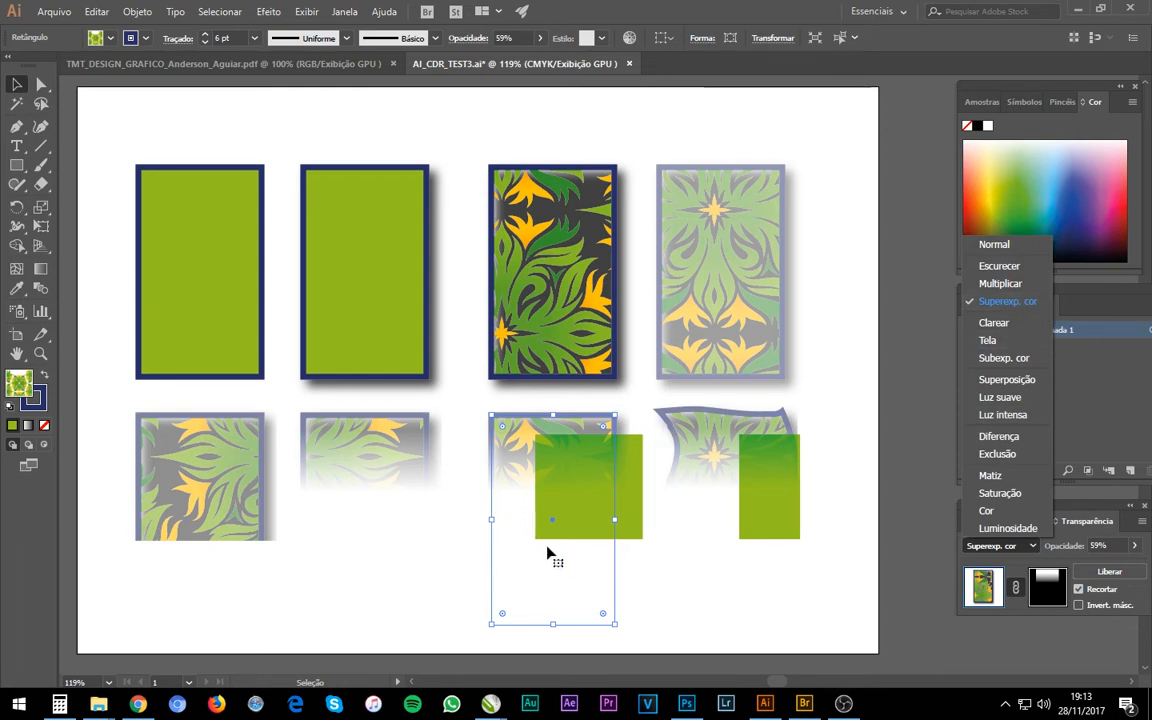
left_click(642, 600)
left_click(660, 600)
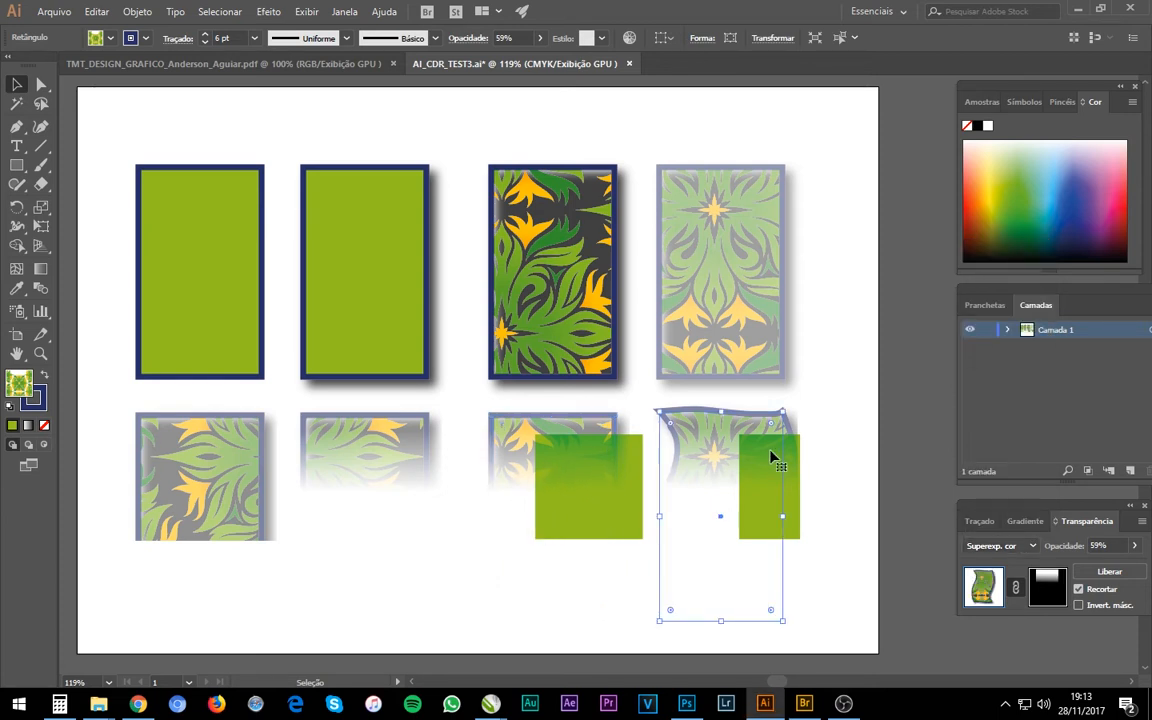
Narrow the green rectangle overlapping the third lower pattern rectangle by moving its left edge inward.
left_click(637, 471)
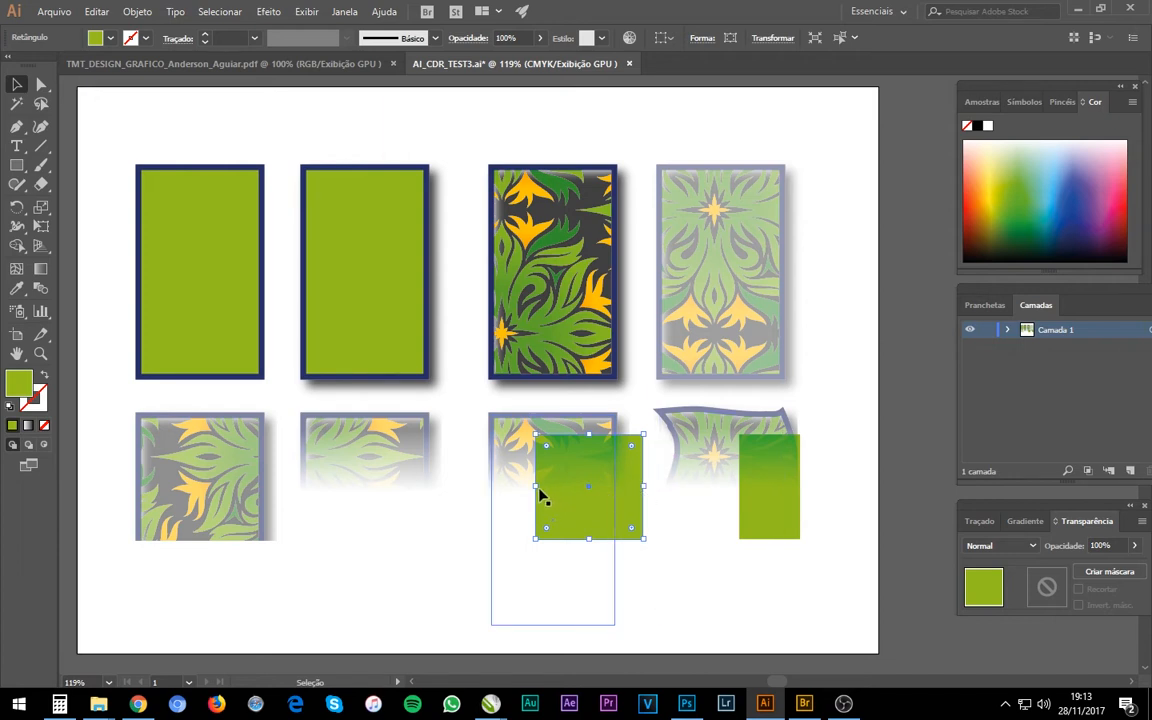
left_click_drag(538, 490, 557, 487)
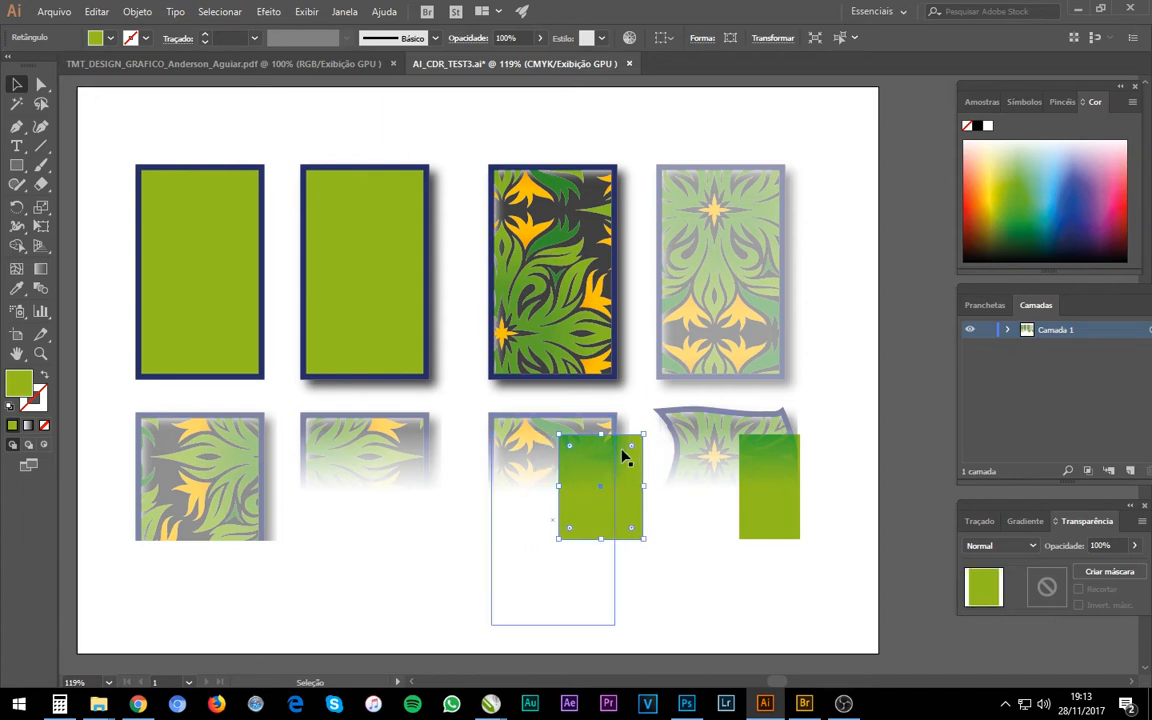
Try moving the third lower pattern rectangle away from the green rectangle, and undo the moves.
left_click_drag(648, 466, 477, 615)
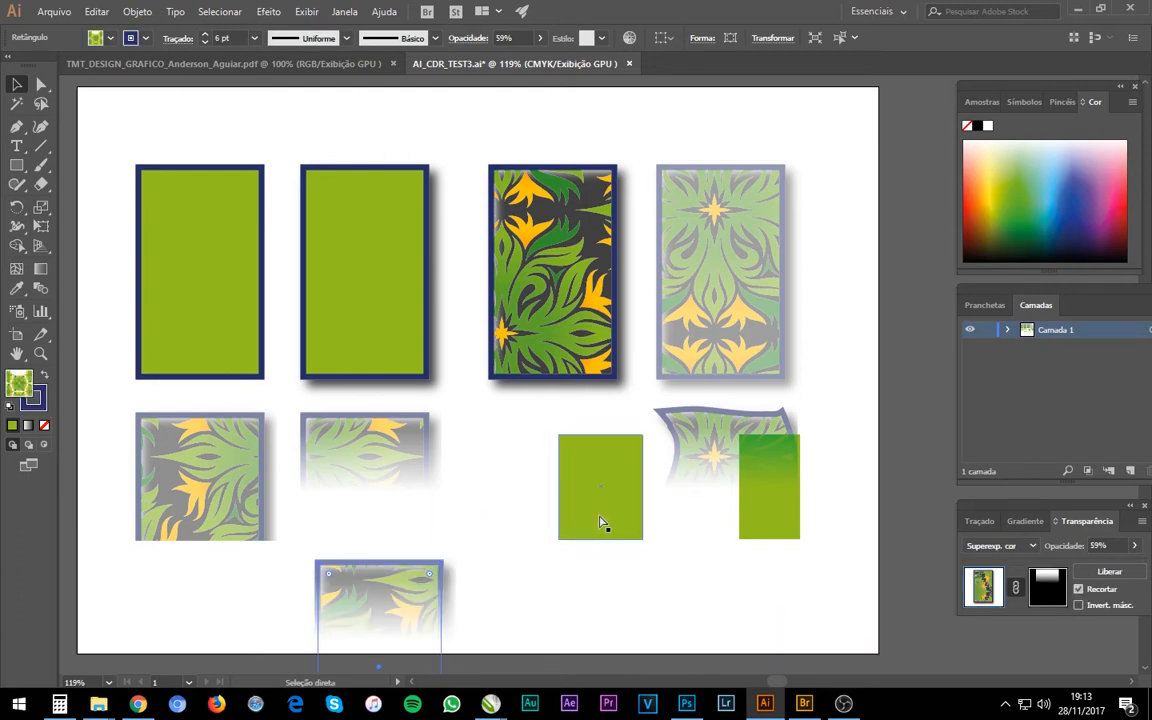
key("ctrl+z")
left_click(640, 512)
left_click_drag(640, 512, 622, 582)
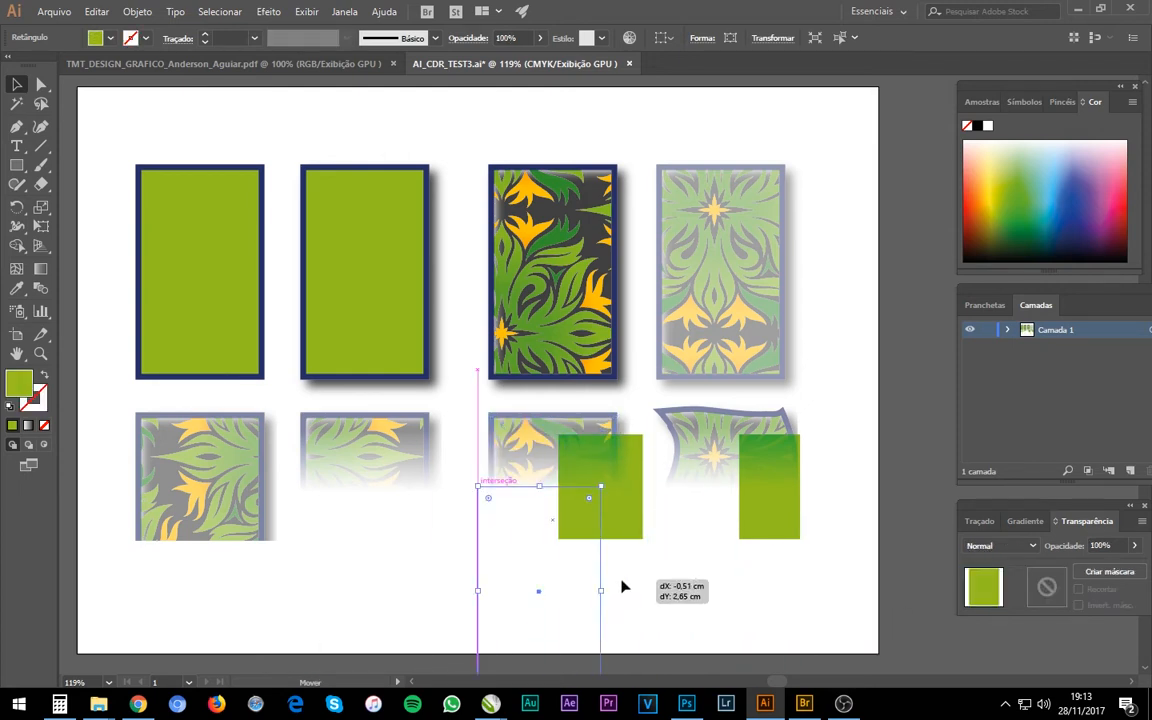
key("ctrl+z")
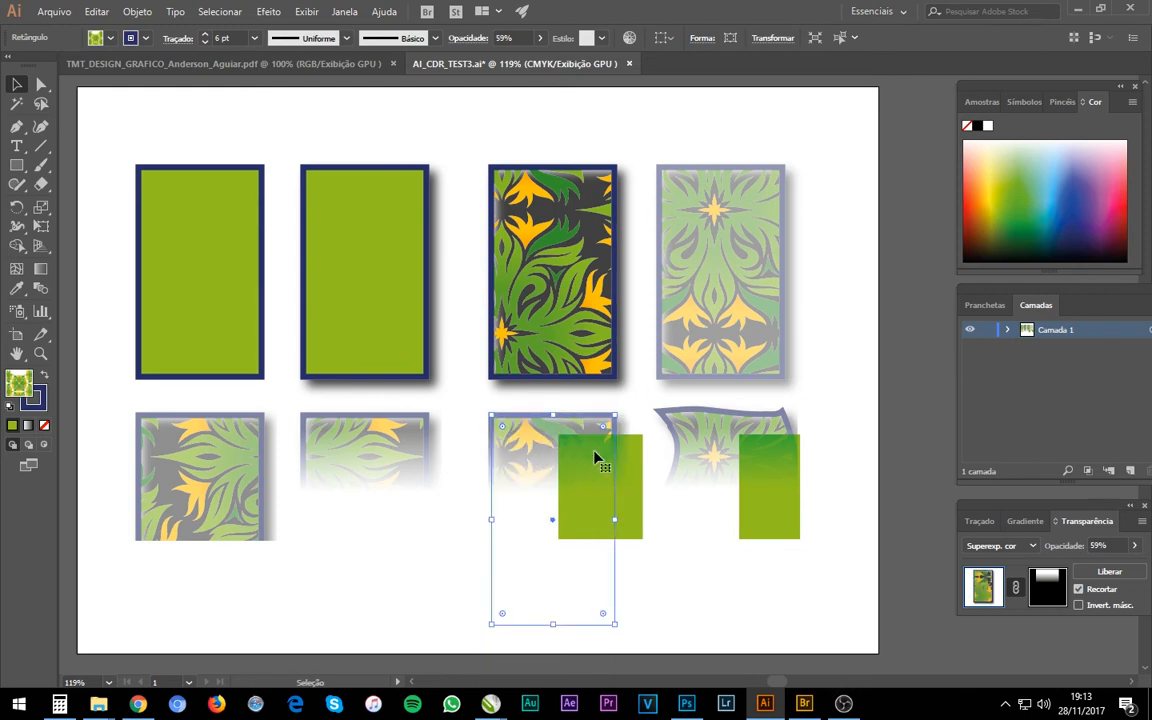
Try the blend modes Saturação, Matiz and Luz intensa on the third lower pattern rectangle, and restore Superexp. cor.
left_click(1013, 547)
left_click(1000, 493)
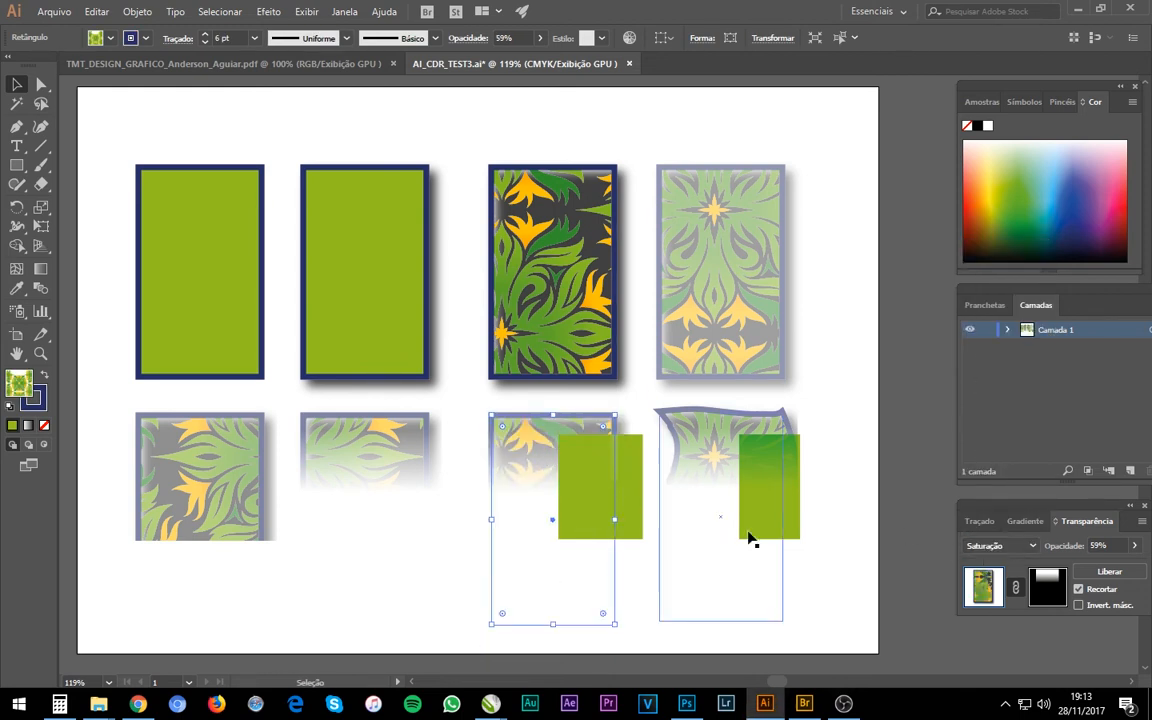
left_click(1001, 549)
left_click(998, 478)
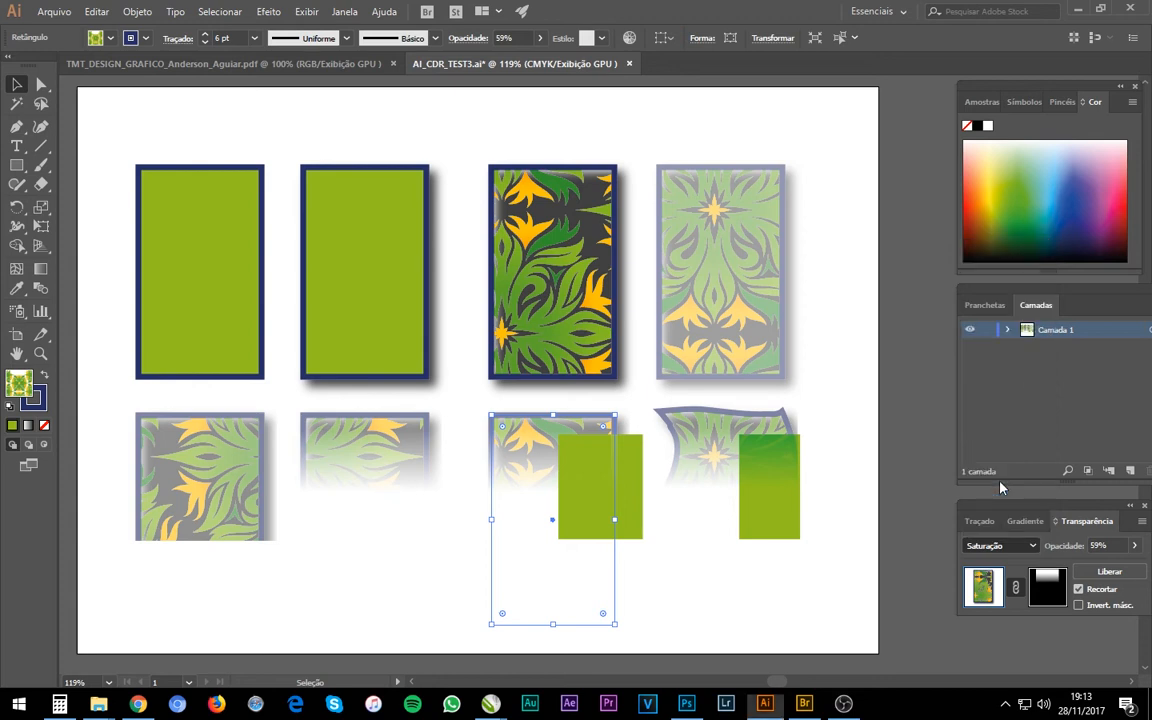
left_click(1000, 549)
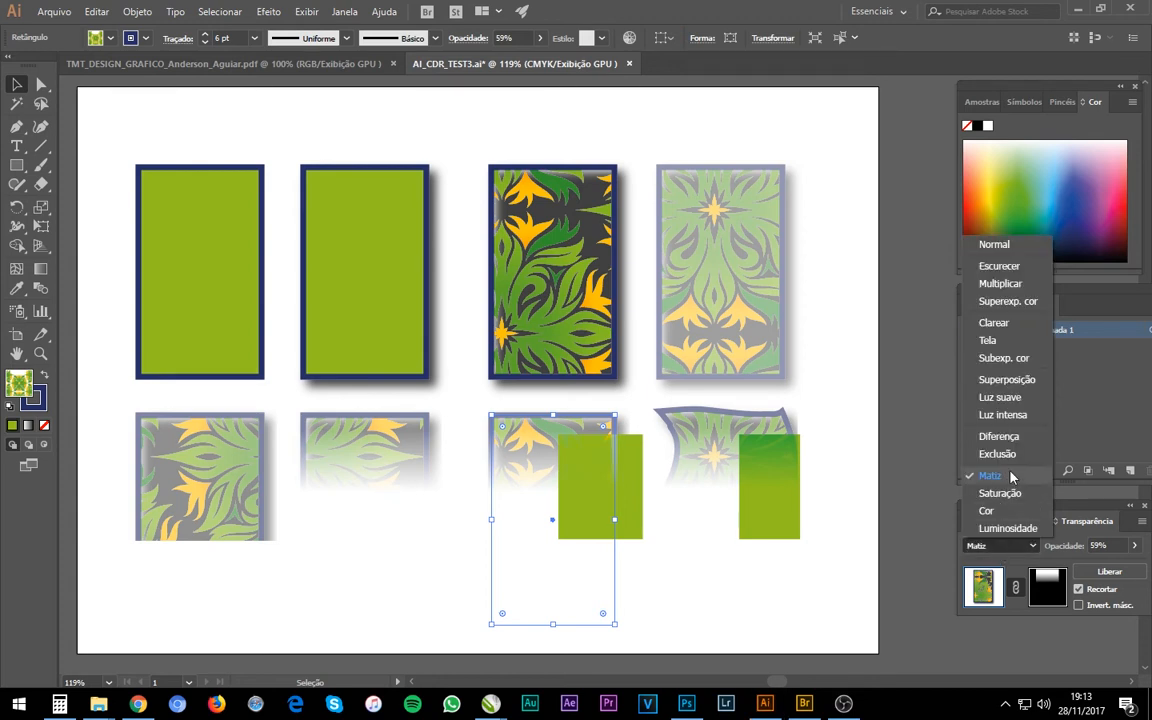
left_click(1016, 413)
left_click(1000, 546)
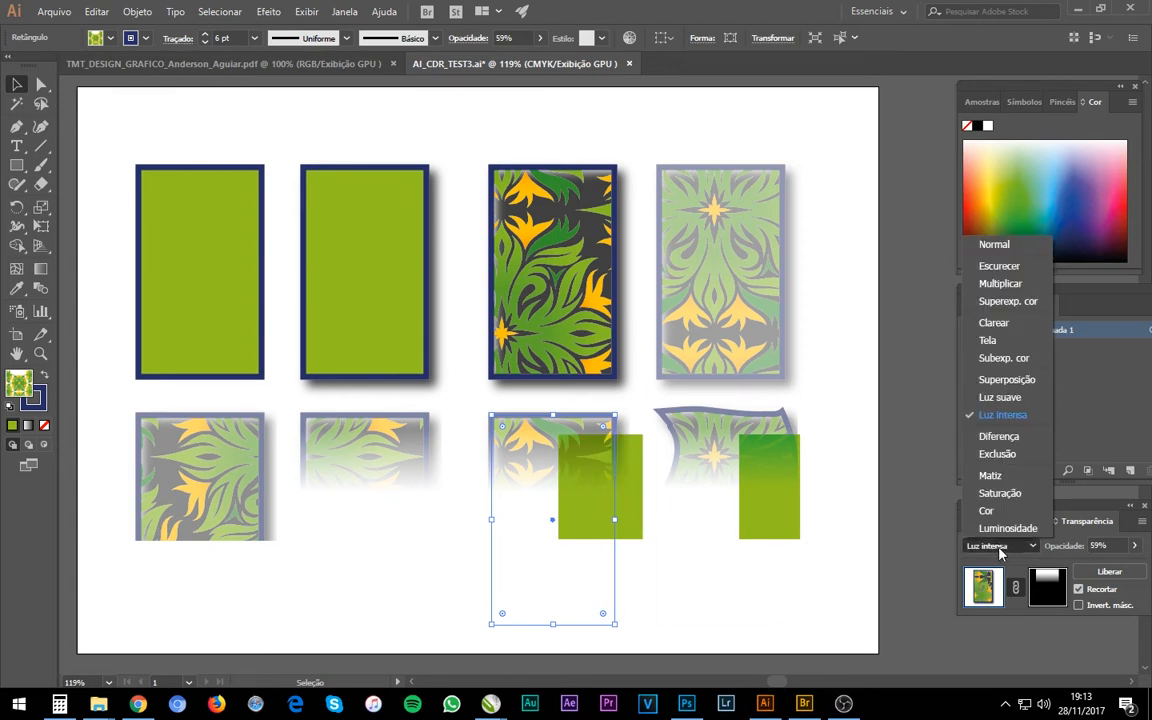
left_click(1030, 307)
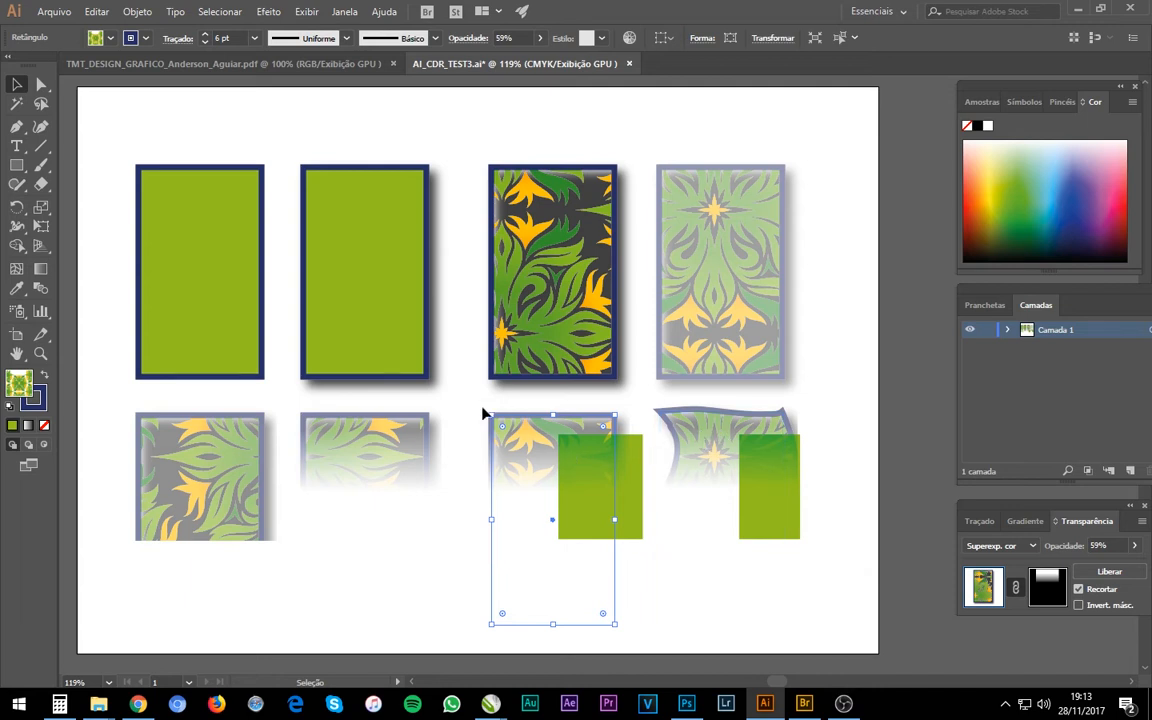
Review the distorted pattern rectangle and the four rectangles of the upper row by selecting them, and clear the selection.
left_click(722, 445)
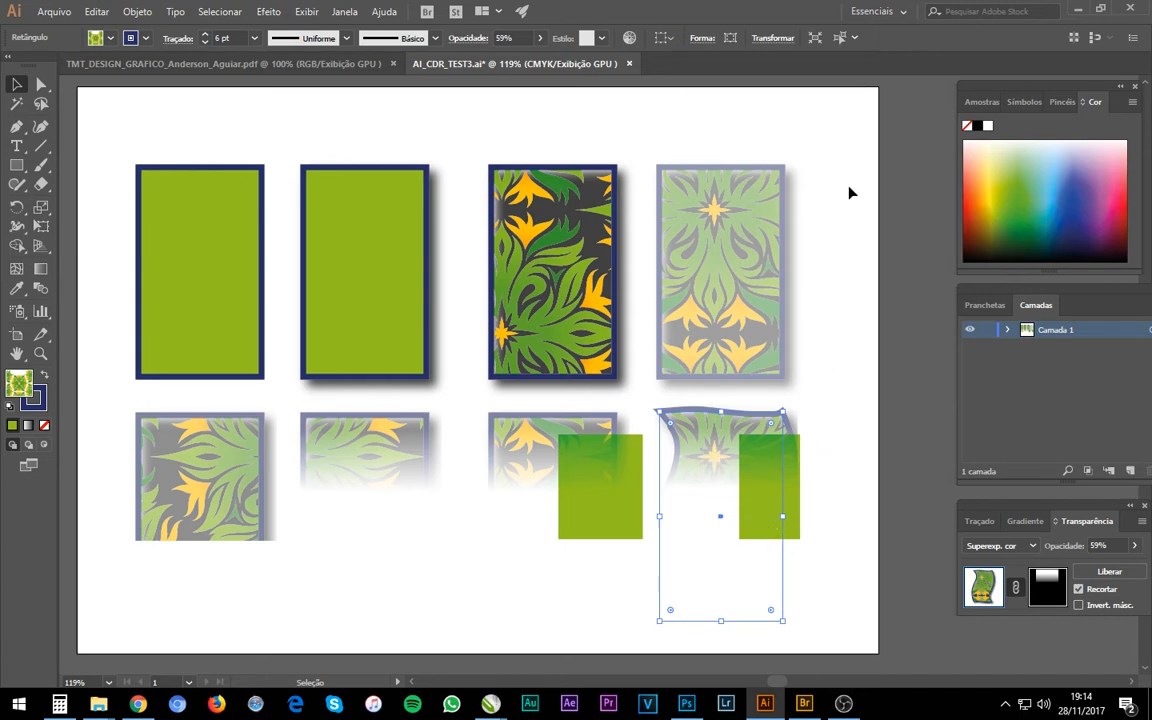
left_click_drag(853, 155, 92, 362)
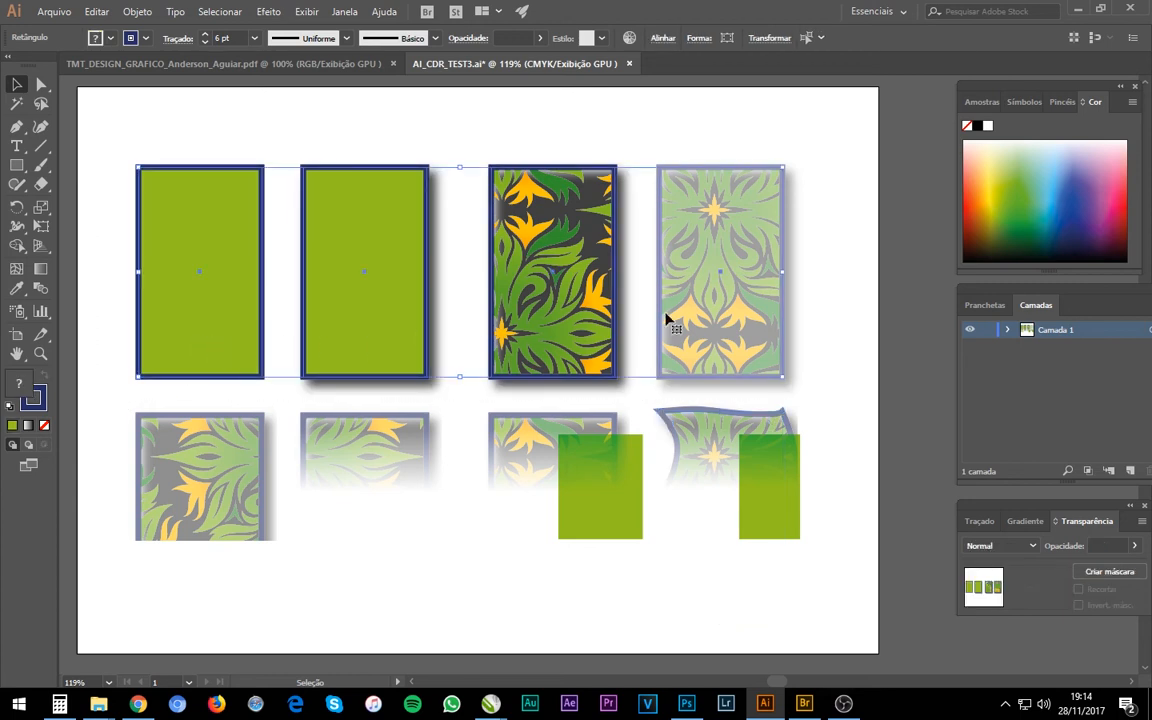
left_click(817, 415)
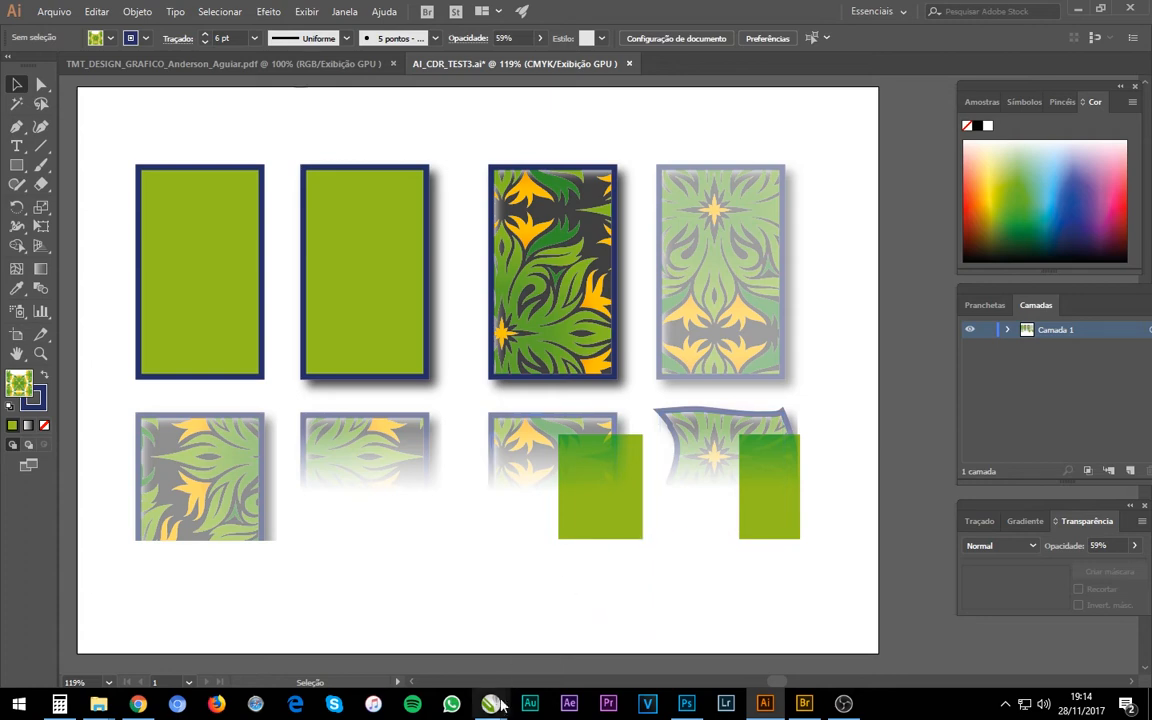
Switch to CorelDRAW and inspect the first two green rectangles in Sem título-3, one plain and one with a shadow.
mouse_move(491, 705)
left_click(472, 592)
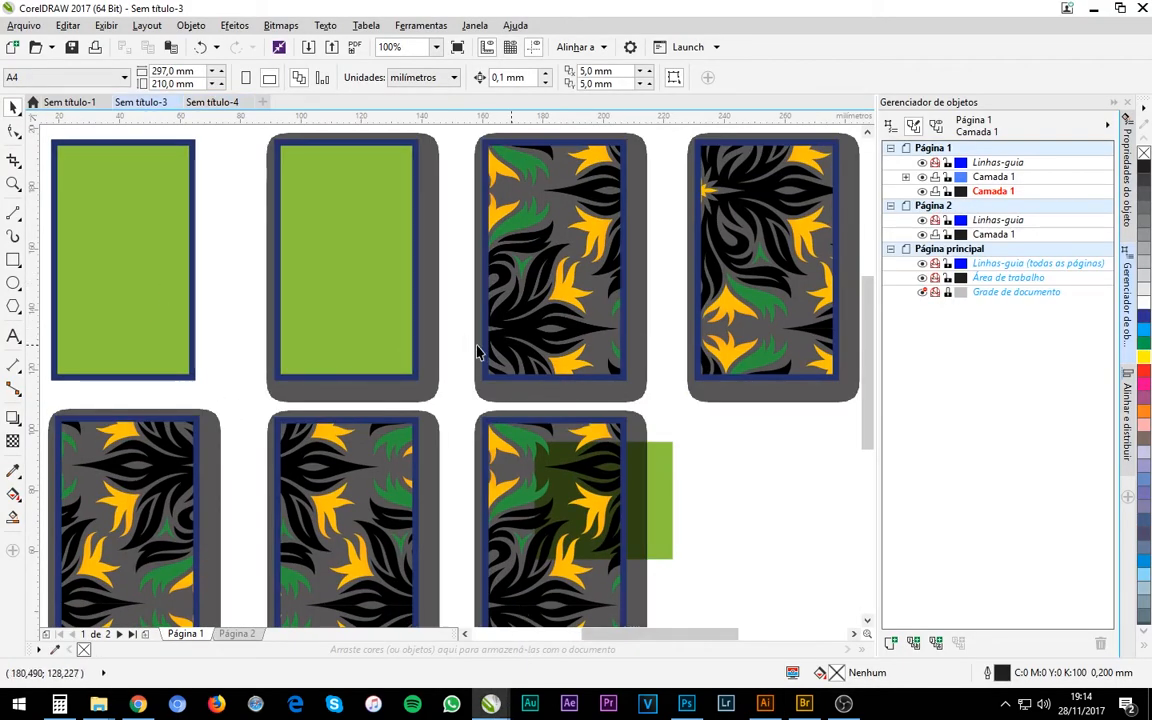
left_click(172, 355)
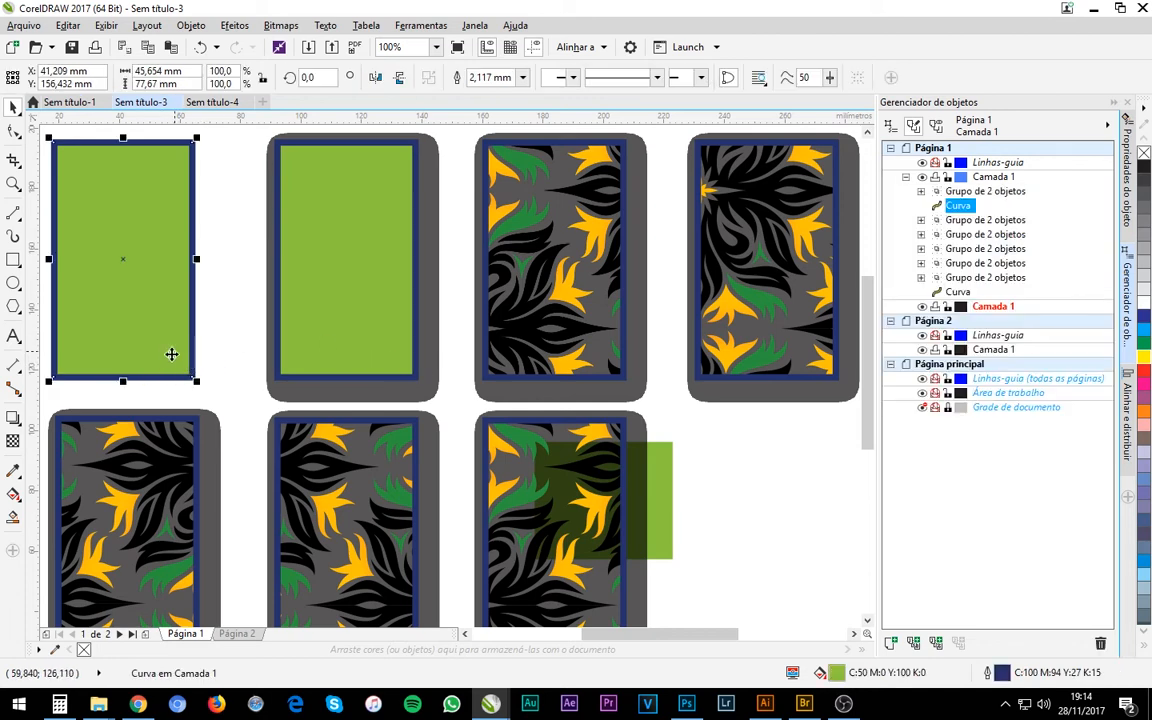
left_click(370, 366)
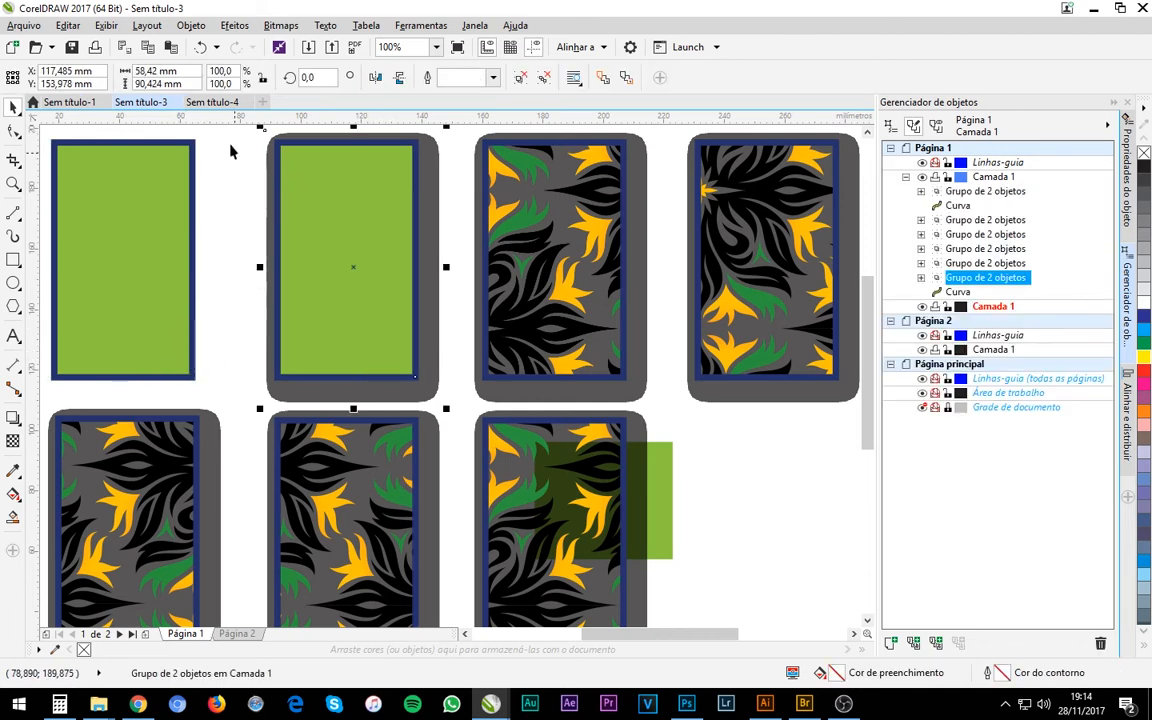
Inspect the four upper rectangles in Sem título-4 to see how each one is built in the object list.
left_click(224, 104)
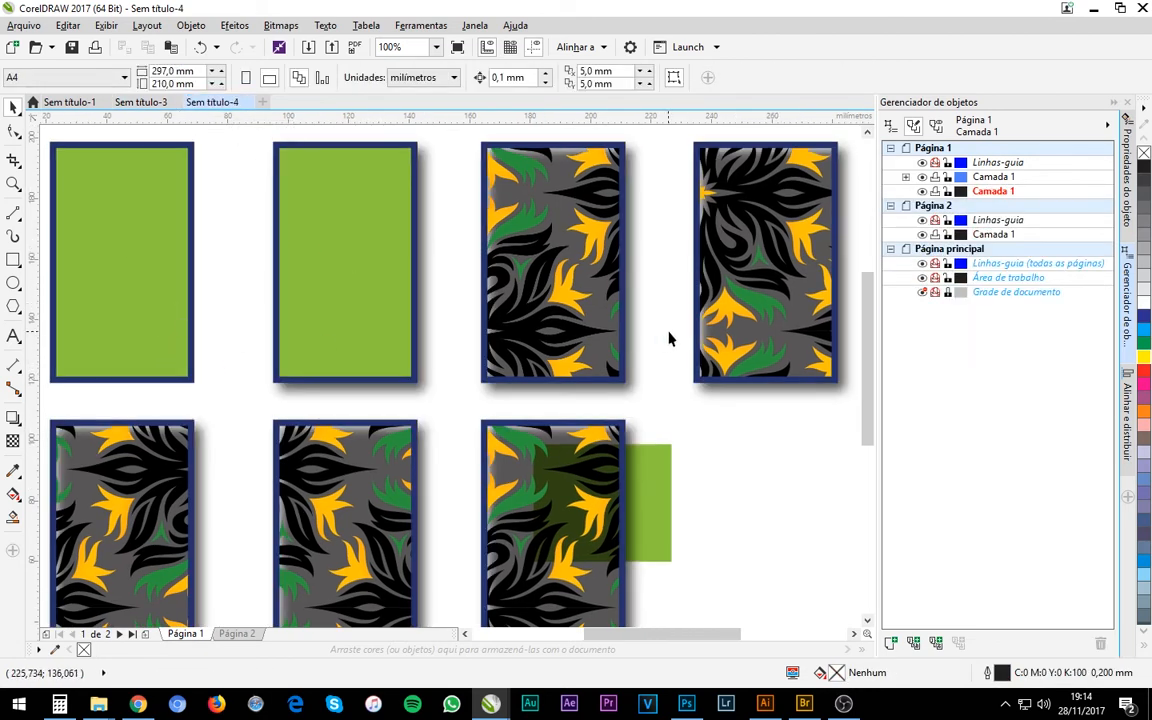
left_click(136, 280)
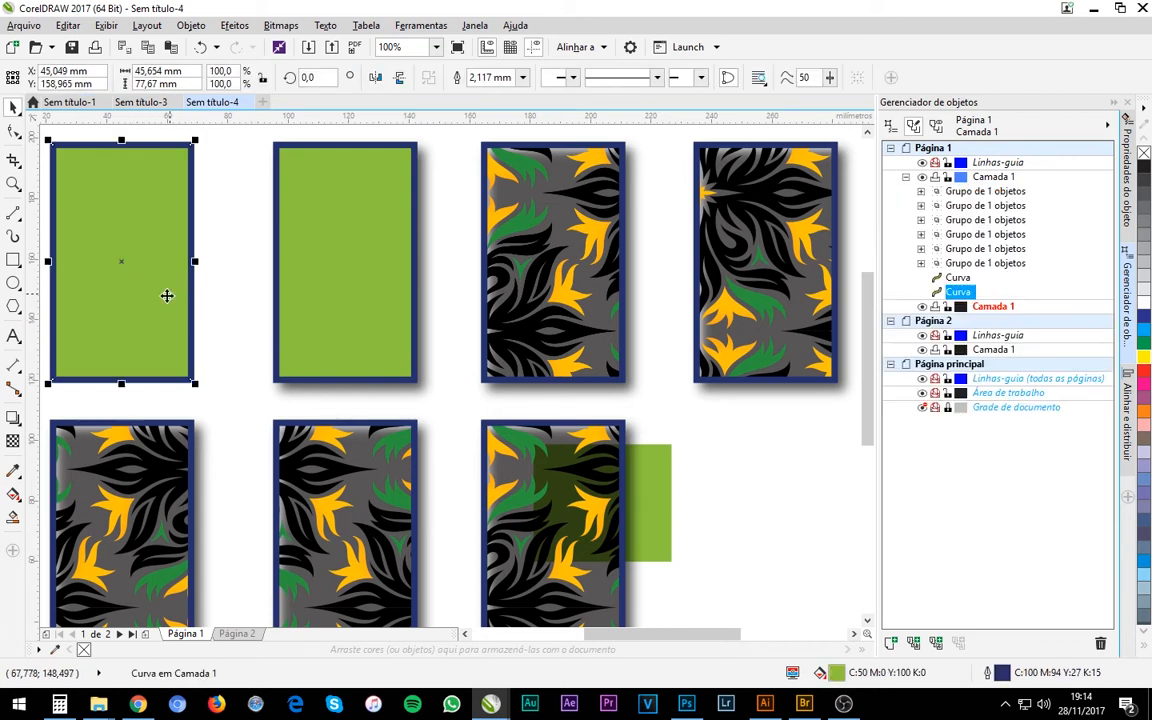
left_click(393, 319)
left_click(534, 297)
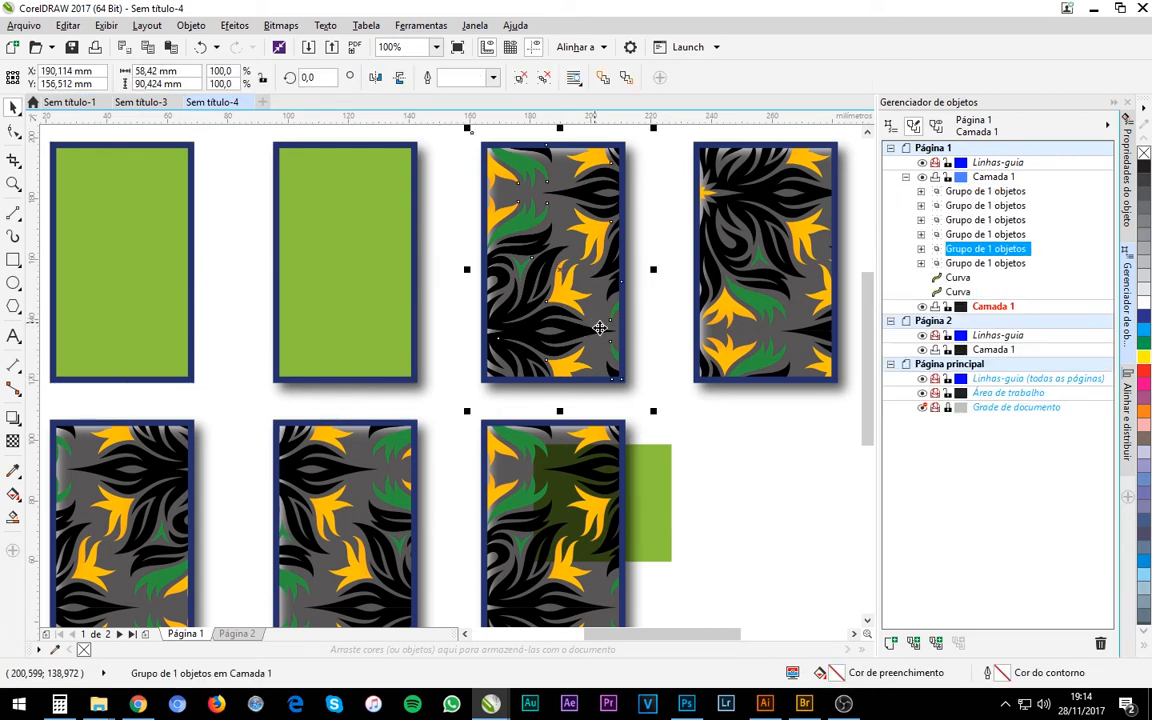
left_click(770, 282)
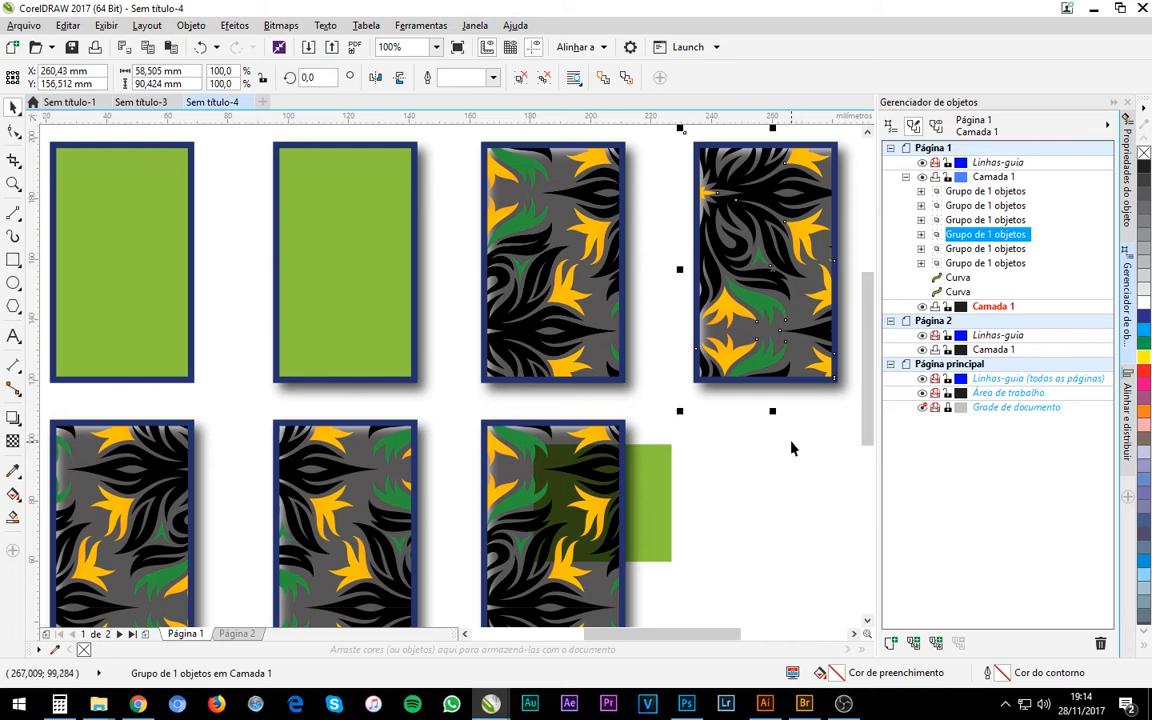
Return to Illustrator and select the distorted pattern rectangle together with the green rectangle overlapping it.
key("alt+Tab")
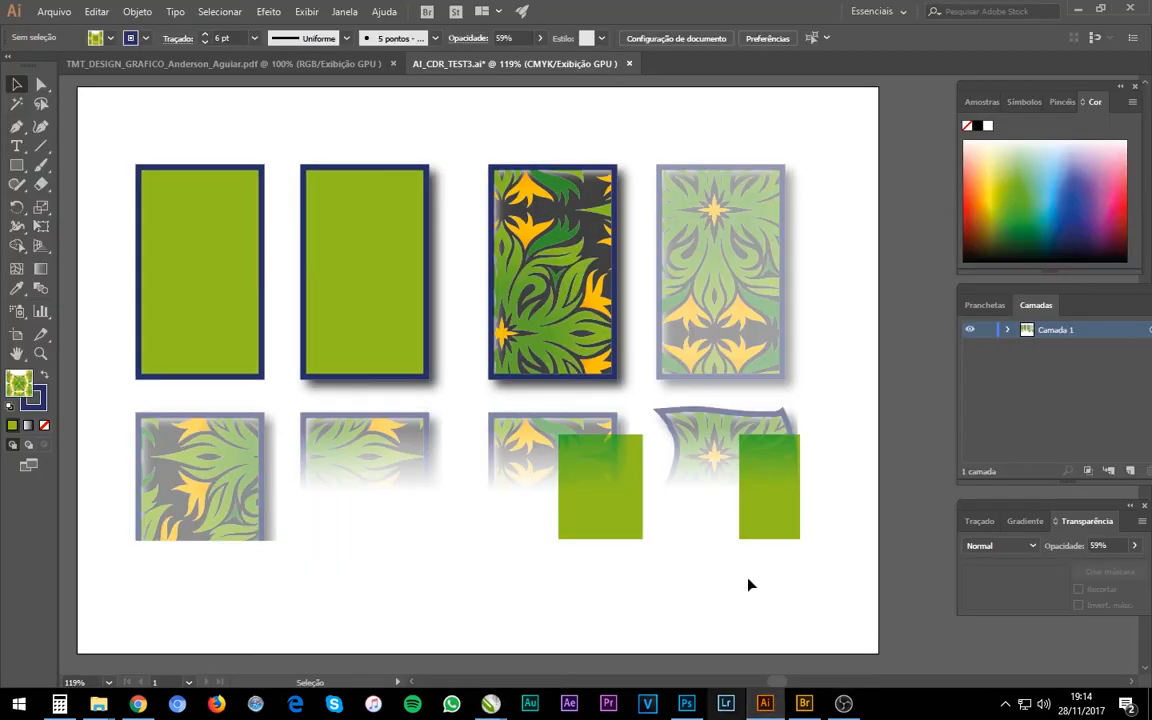
left_click(661, 612)
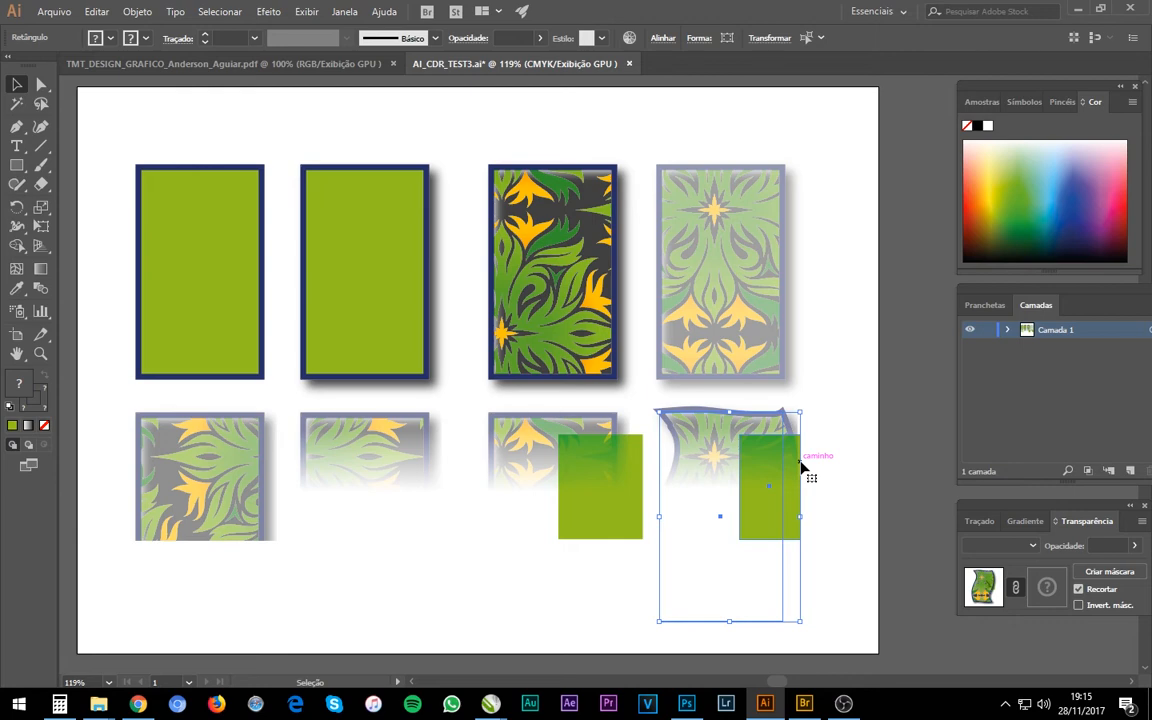
Compare Sem título-3 and Sem título-4 in CorelDRAW, and return to Illustrator and clear the selection.
mouse_move(490, 703)
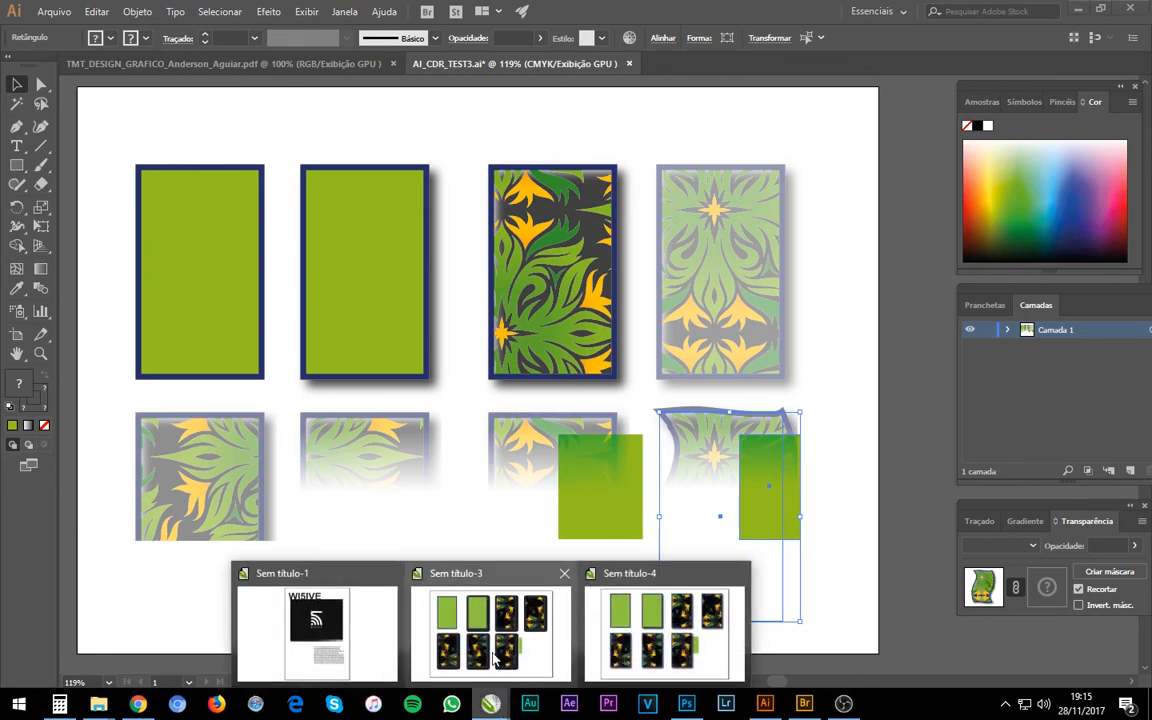
left_click(492, 657)
left_click(212, 102)
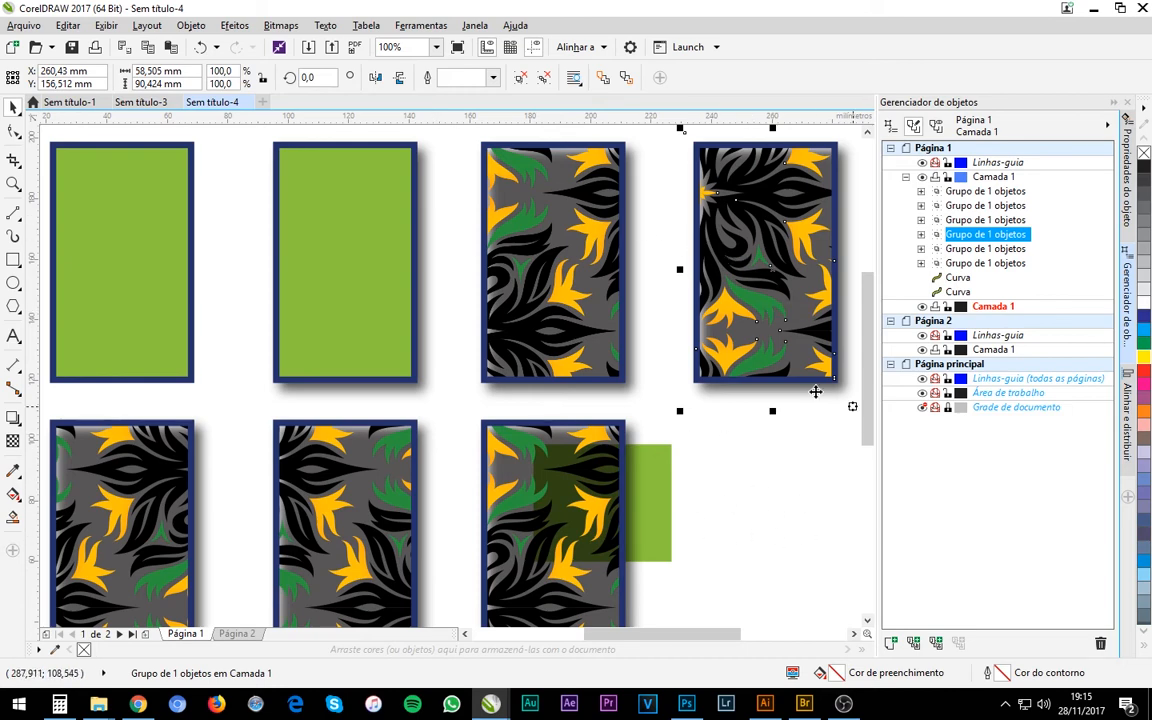
left_click(765, 703)
left_click(836, 489)
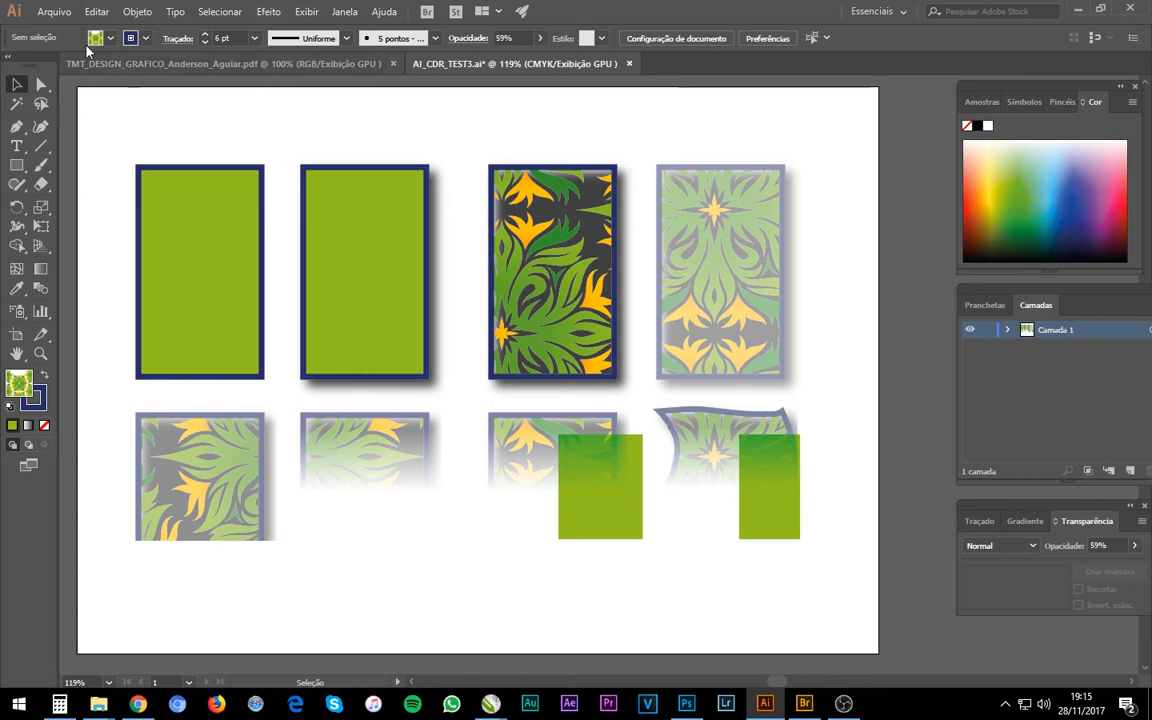
Start saving the artwork as AI_CDR_TEST3 in Adobe Illustrator format and examine the file versions offered in the Illustrator options.
left_click(54, 11)
left_click(124, 158)
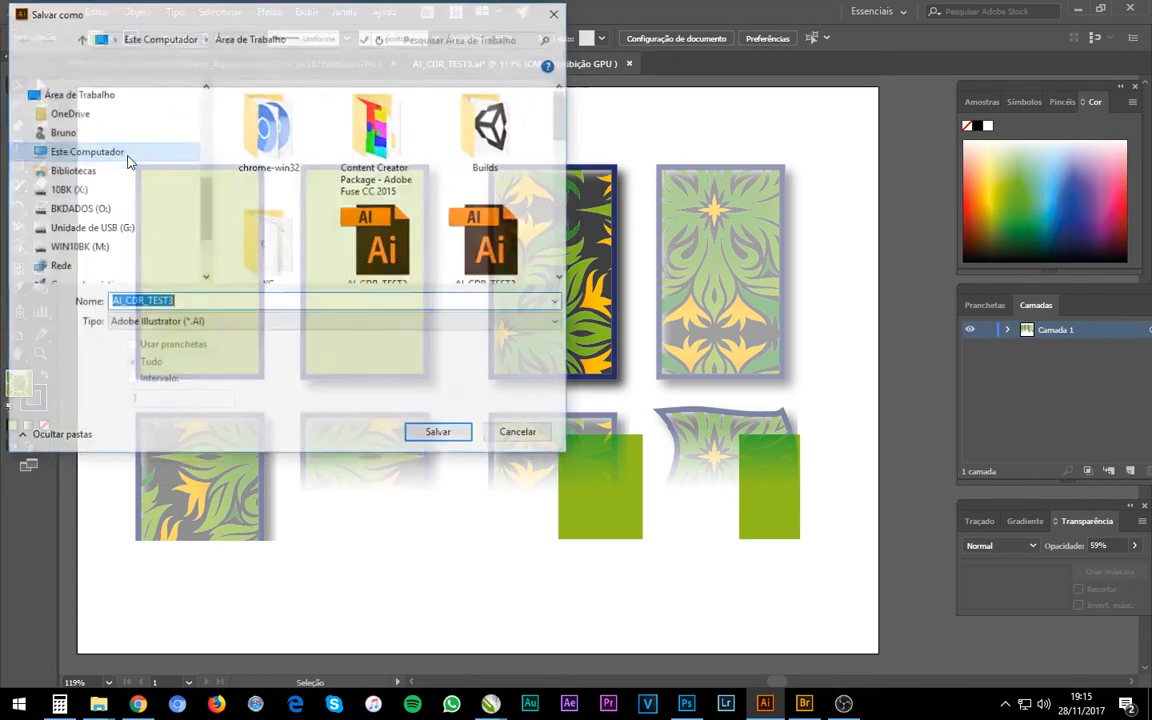
left_click(206, 300)
key("BackSpace")
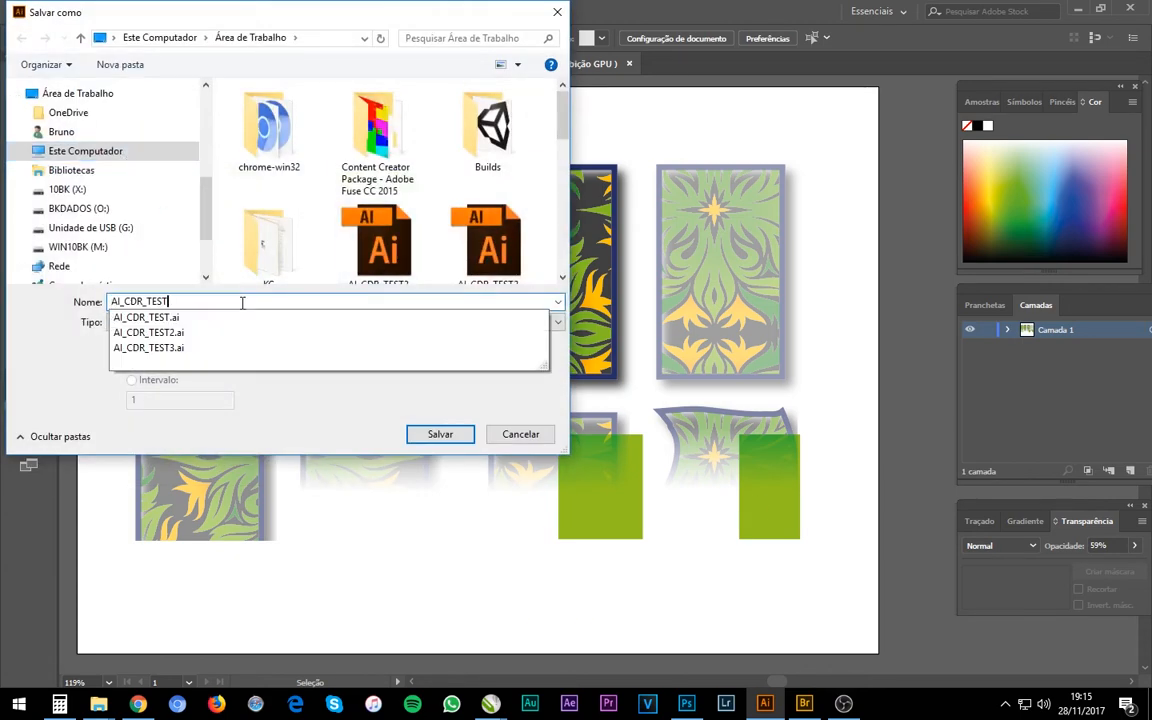
type("3")
left_click(432, 433)
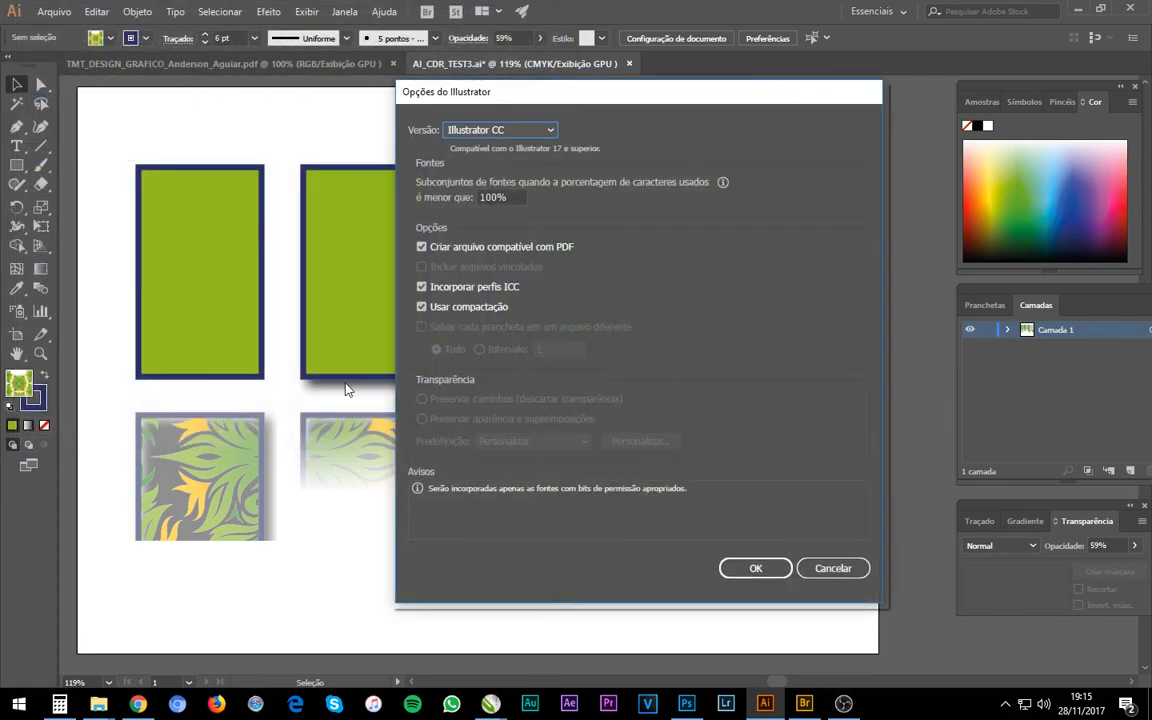
left_click(456, 134)
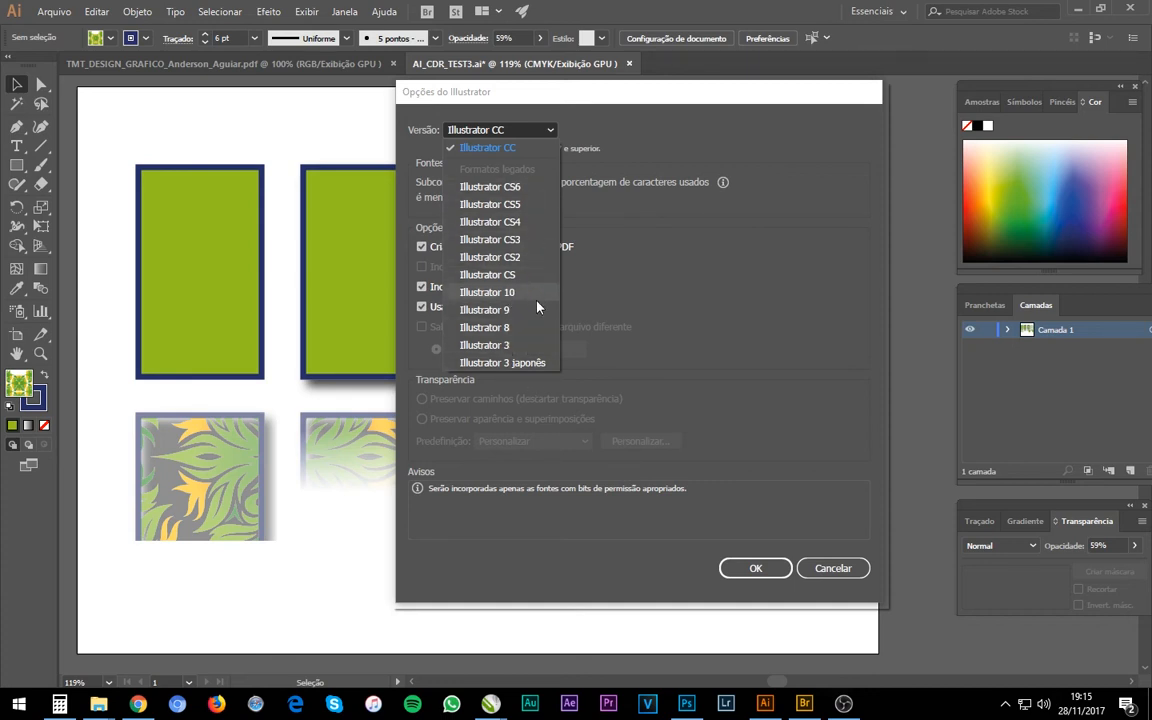
Check Sem título-3 and the help commands in CorelDRAW, and return to the file version choices in Illustrator's save options.
left_click(490, 703)
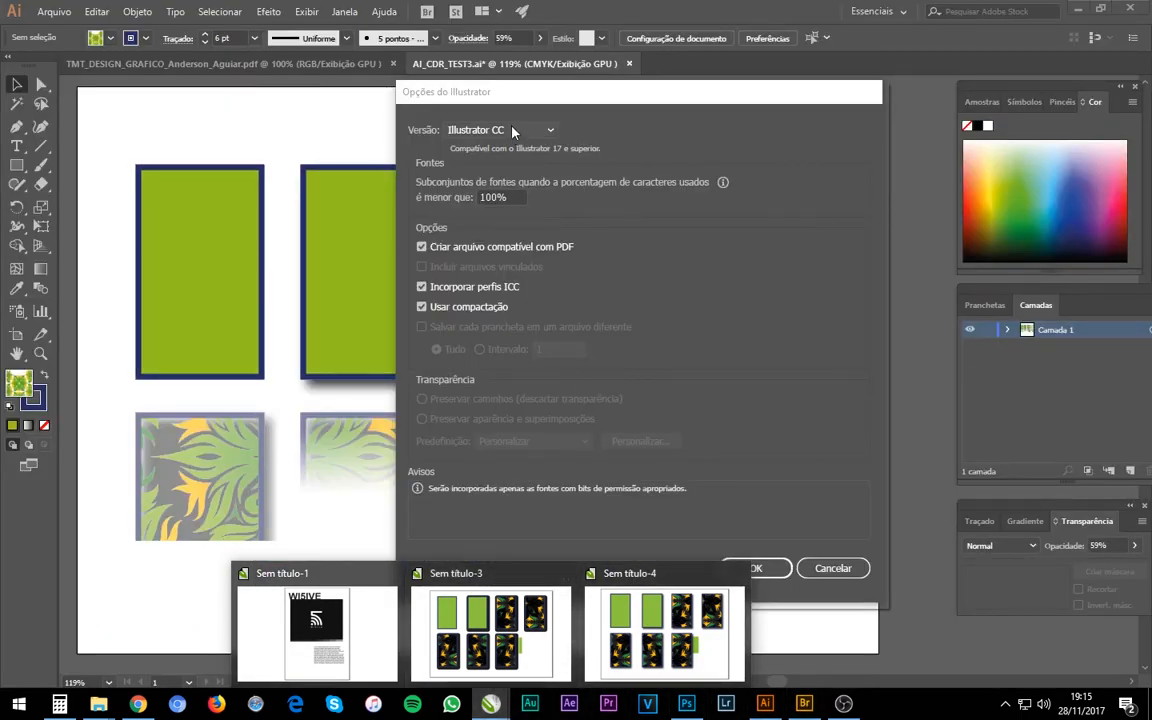
mouse_move(700, 645)
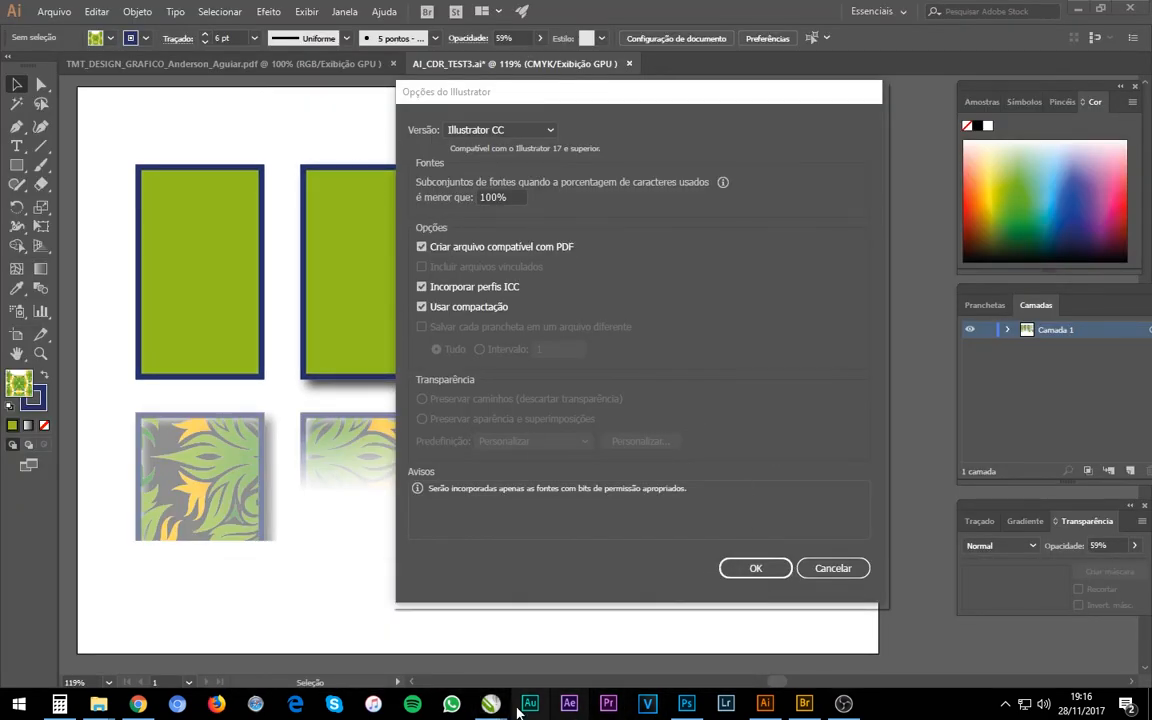
mouse_move(490, 703)
left_click(527, 647)
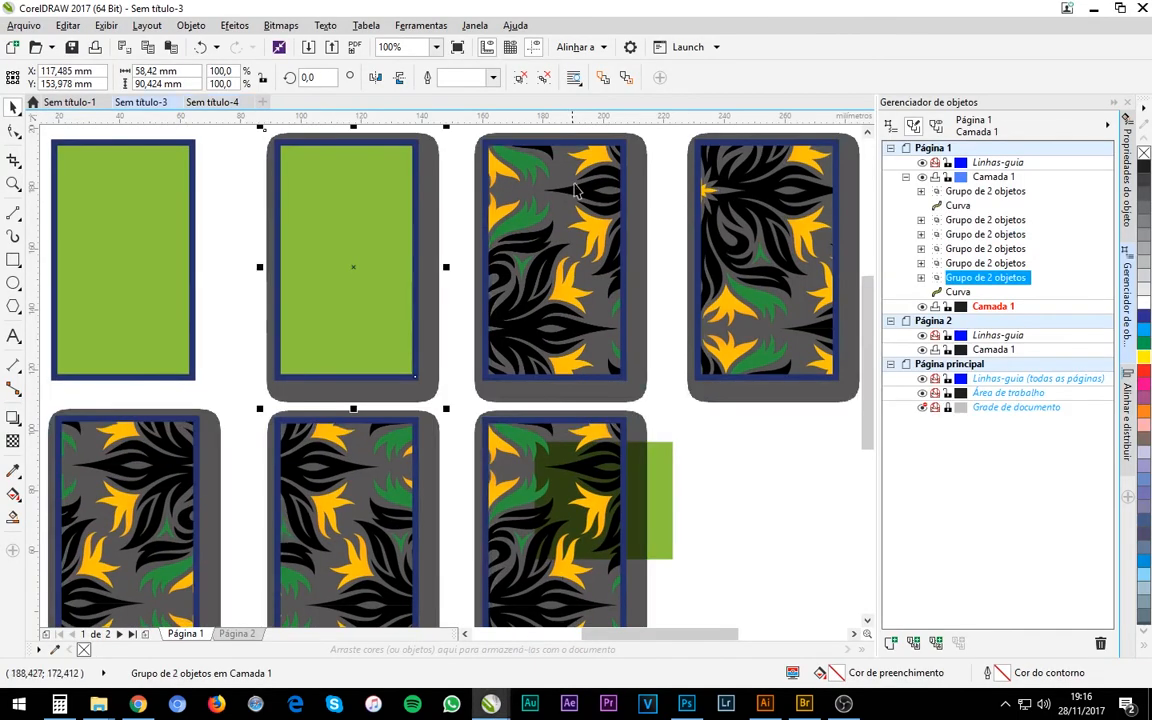
left_click(515, 26)
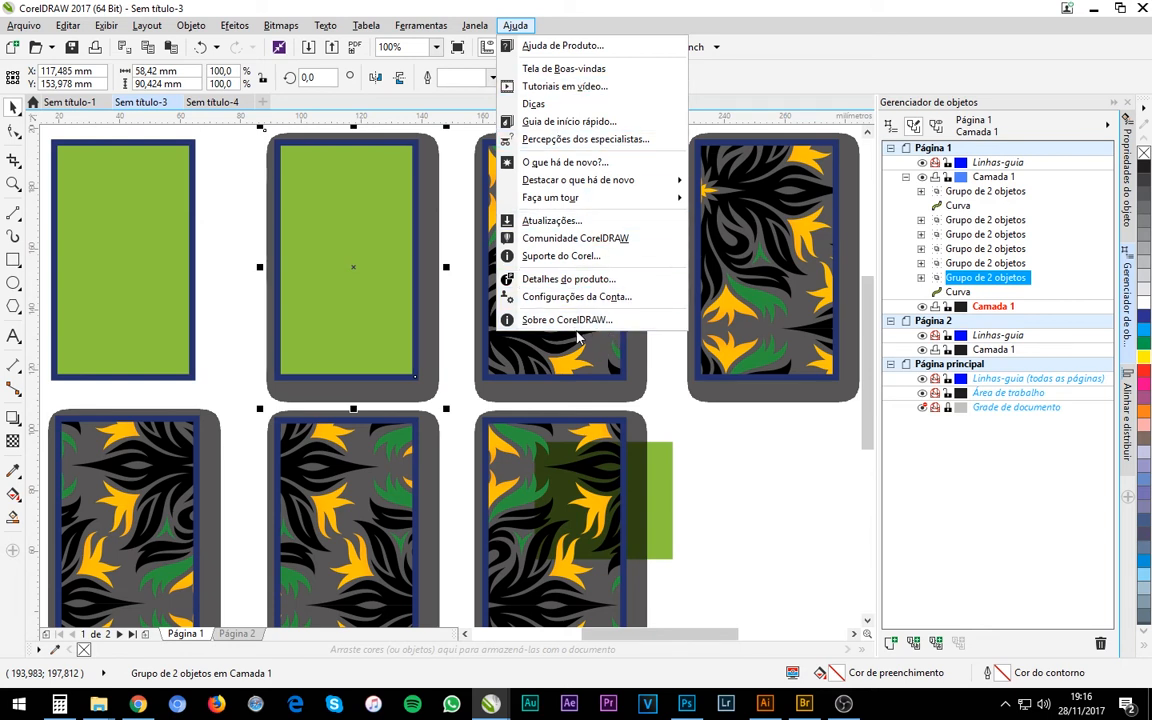
left_click(665, 418)
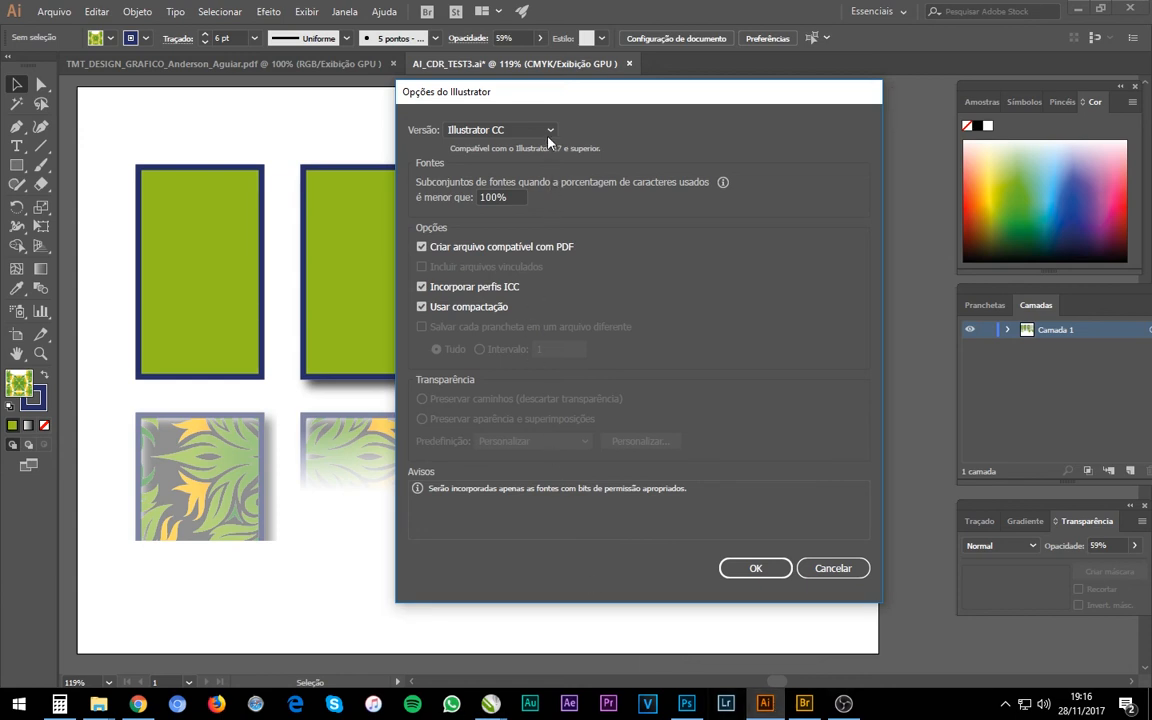
left_click(549, 134)
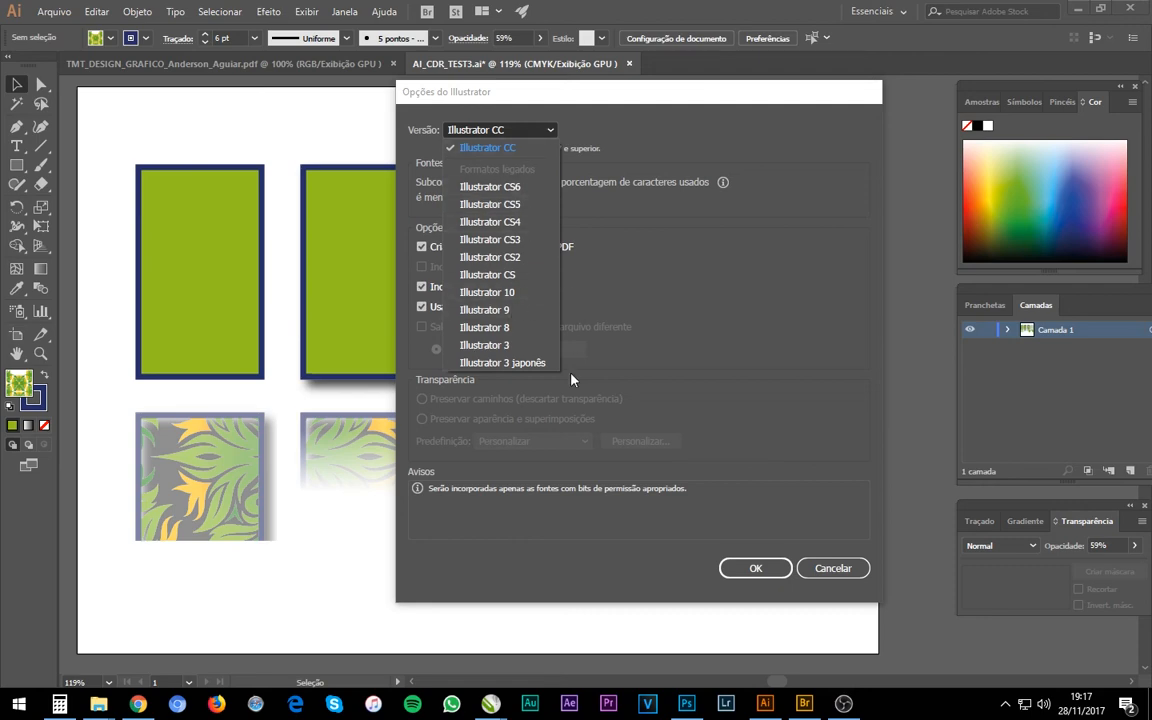
Switch to Sem título-4 in CorelDRAW and inspect the fourth upper pattern rectangle and its group in the object list.
left_click(490, 703)
left_click(630, 645)
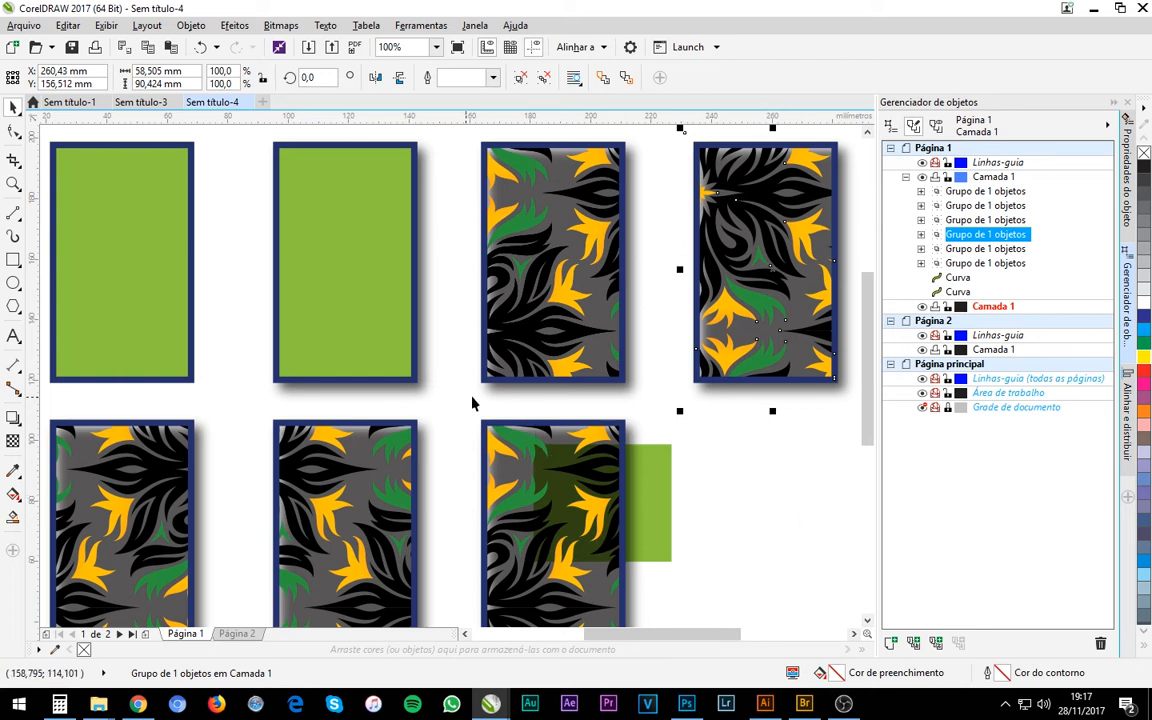
left_click(789, 456)
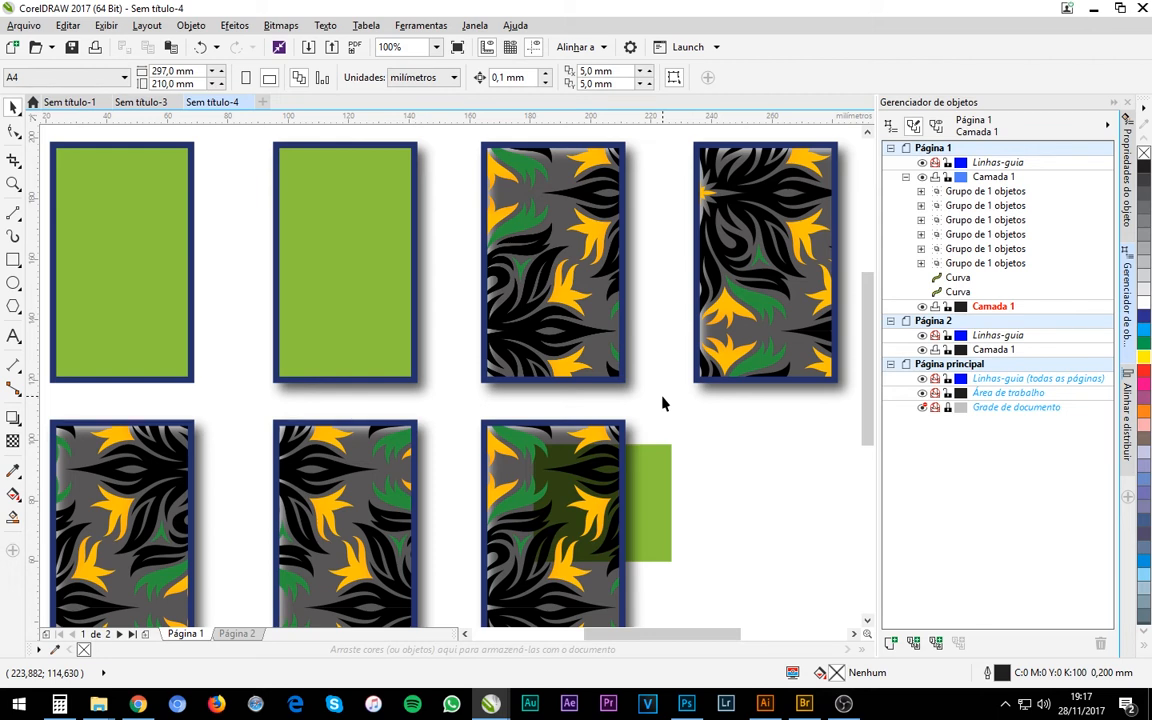
left_click(771, 360)
left_click(147, 476)
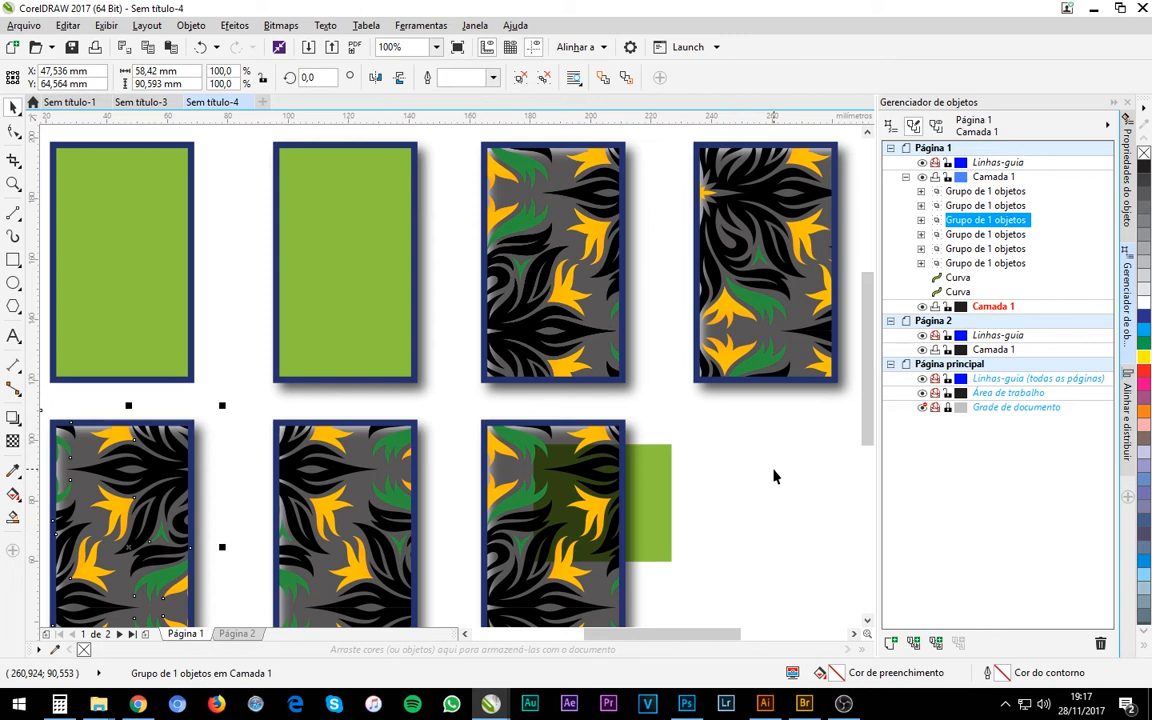
left_click(762, 381)
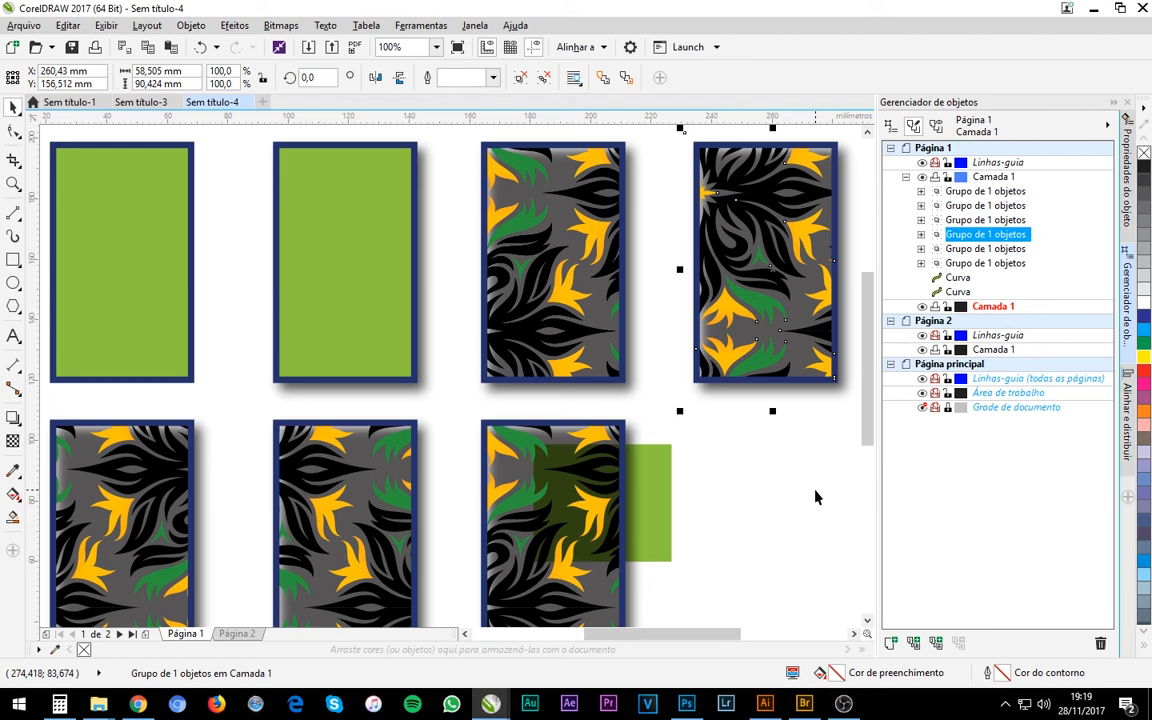
Return to Illustrator, cancel the save options, and review the distorted pattern rectangle with its overlapping green rectangle, leaving nothing selected.
mouse_move(765, 703)
left_click(801, 604)
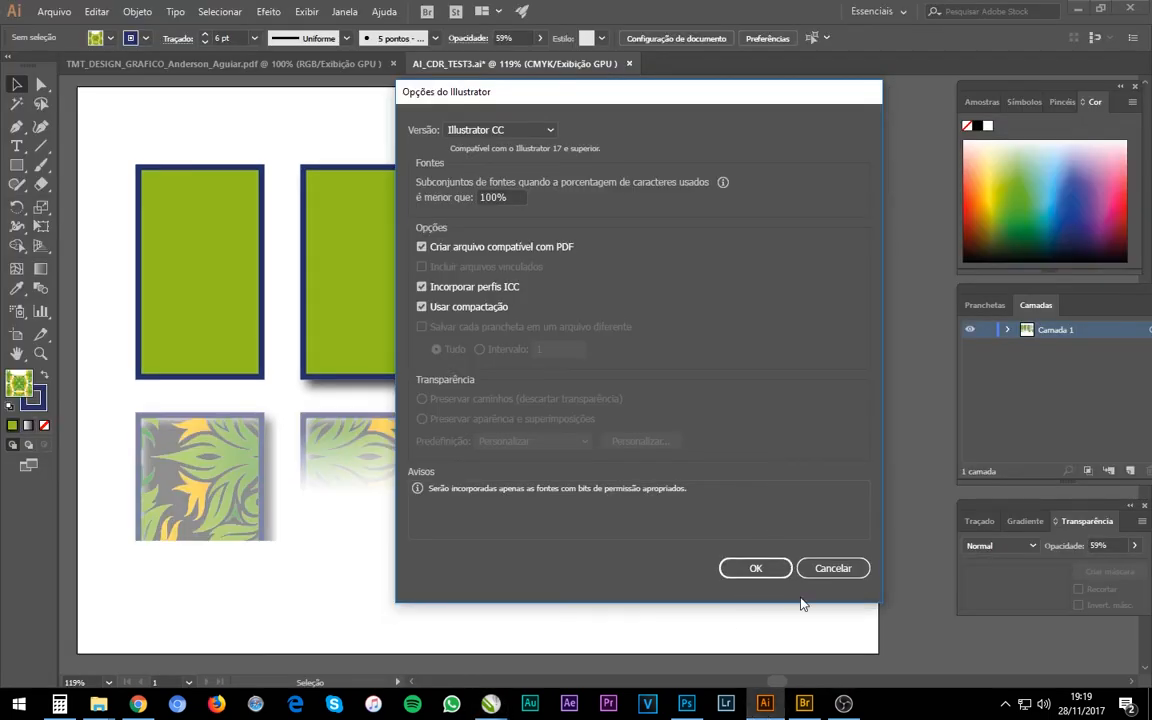
left_click(830, 569)
mouse_move(831, 403)
left_mouse_down()
mouse_move(774, 481)
mouse_move(645, 592)
left_mouse_up()
left_click(864, 465)
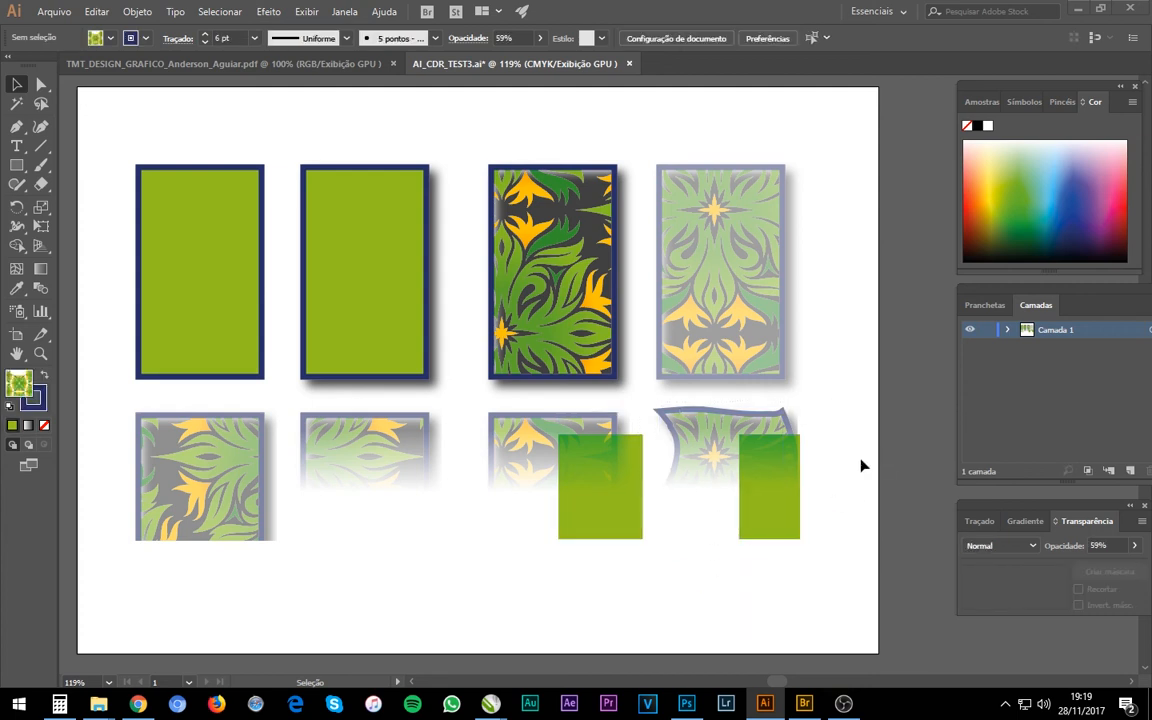